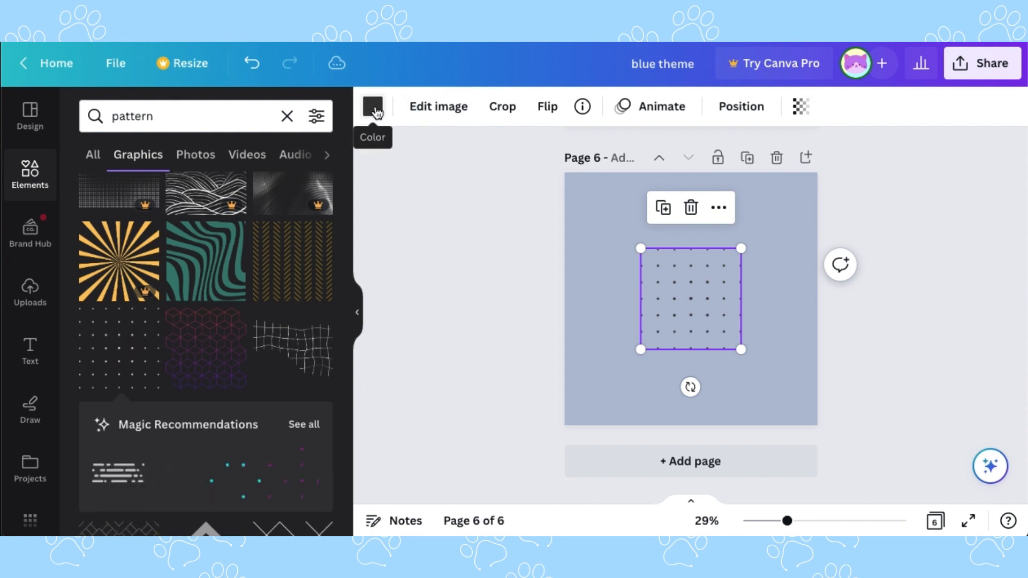
Recolour the dot pattern white and scale it to cover about a quarter of page 6
click(373, 108)
scroll(278, 449, down, 10)
click(316, 346)
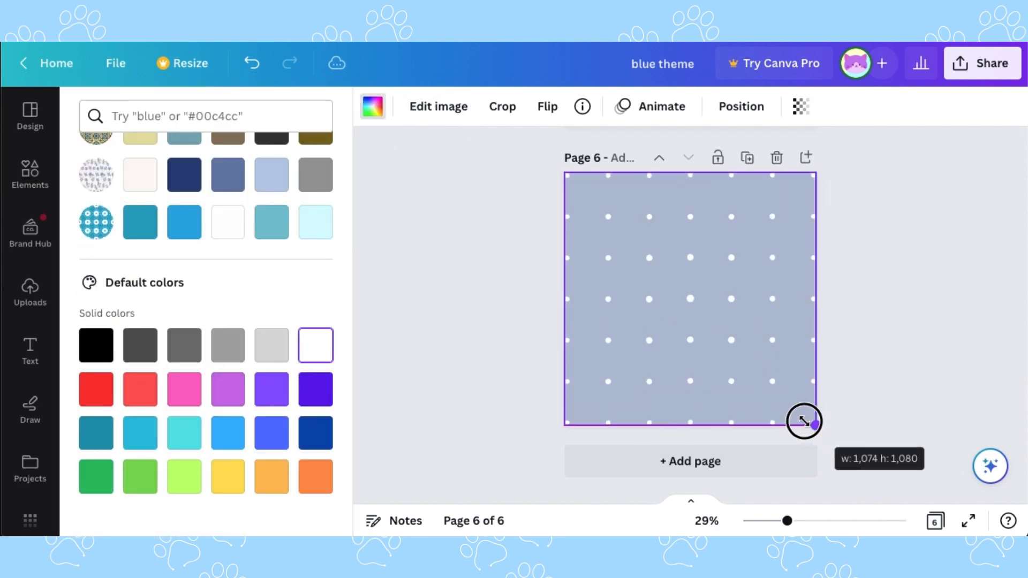
drag(804, 421, 687, 295)
Tile copies of the white dot pattern across the whole page and lock them in place
click(753, 328)
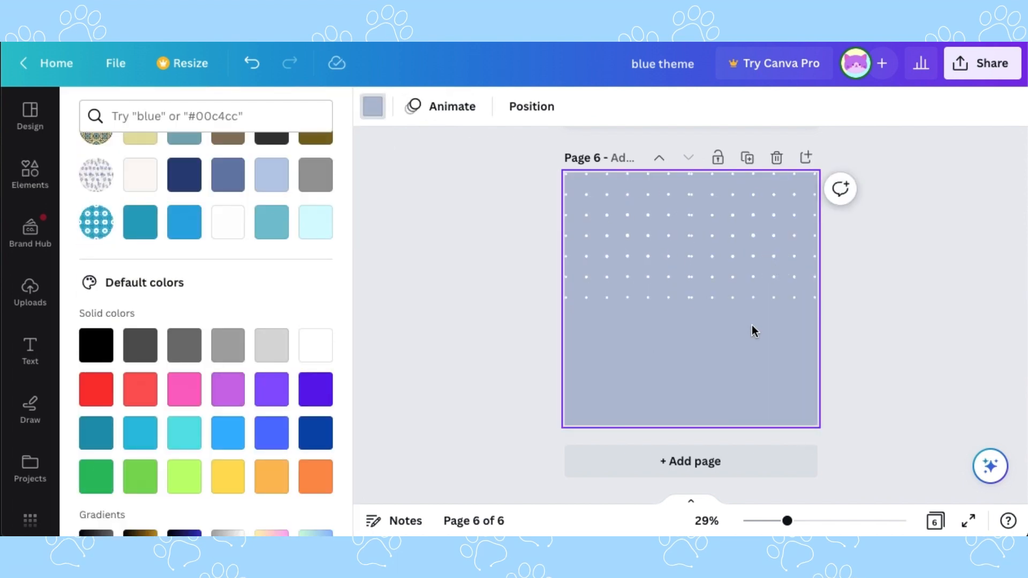
drag(740, 268, 741, 267)
drag(769, 327, 659, 409)
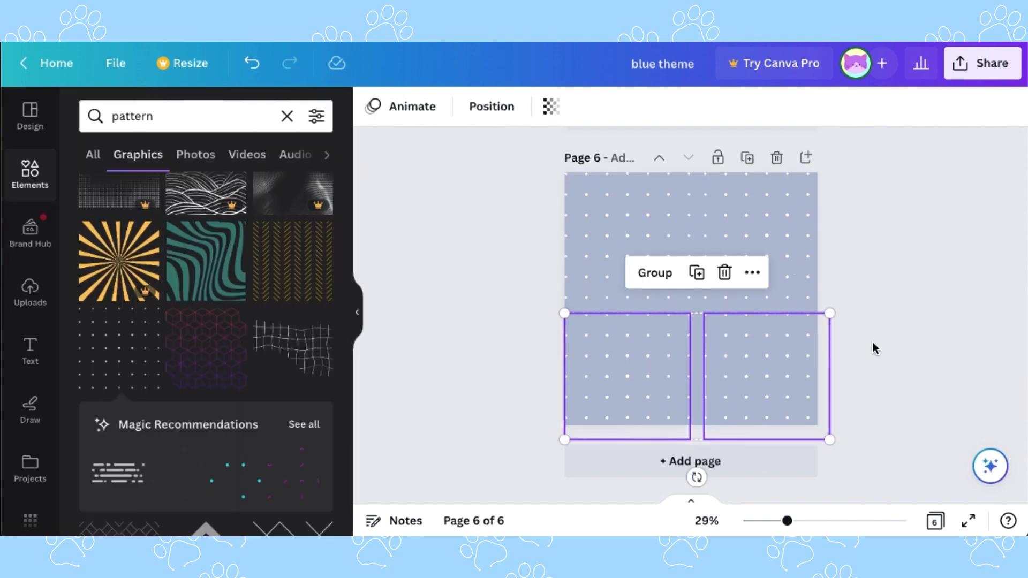
drag(466, 222, 747, 378)
click(762, 481)
click(776, 332)
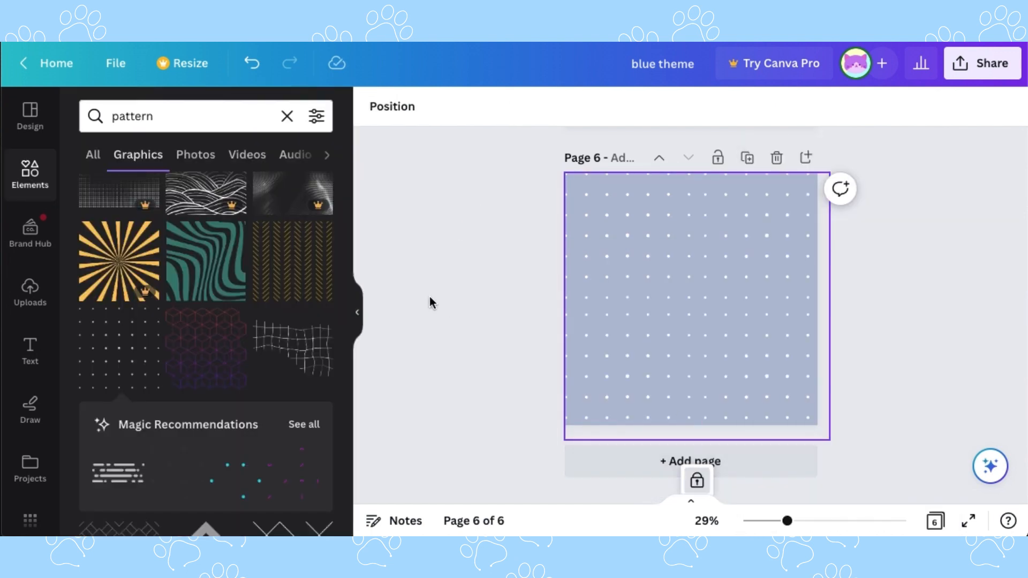
Add the wavy grid graphic, colour it #e9e8e6, enlarge it and place it over the page's upper-right corner
click(278, 325)
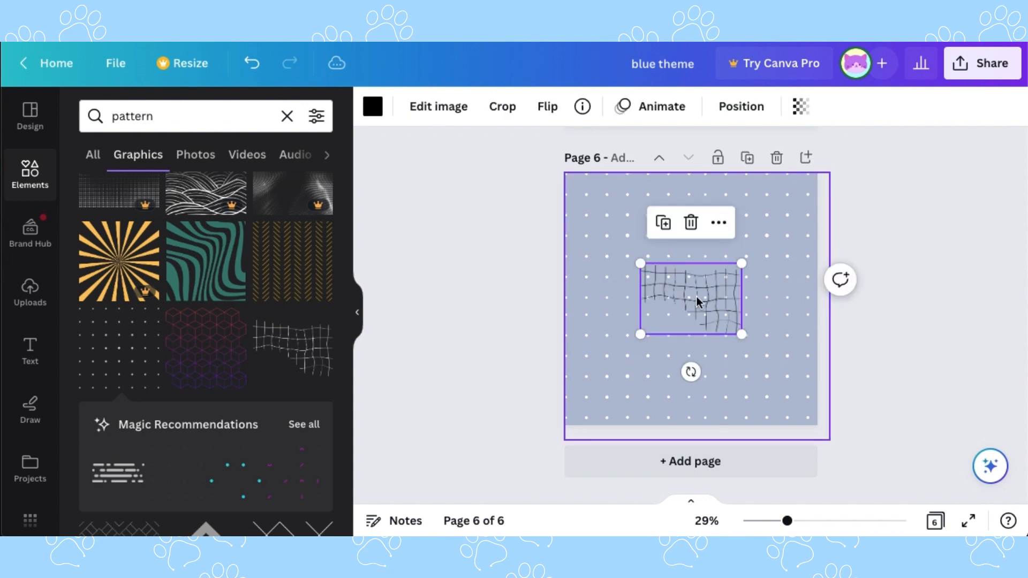
click(373, 107)
click(279, 343)
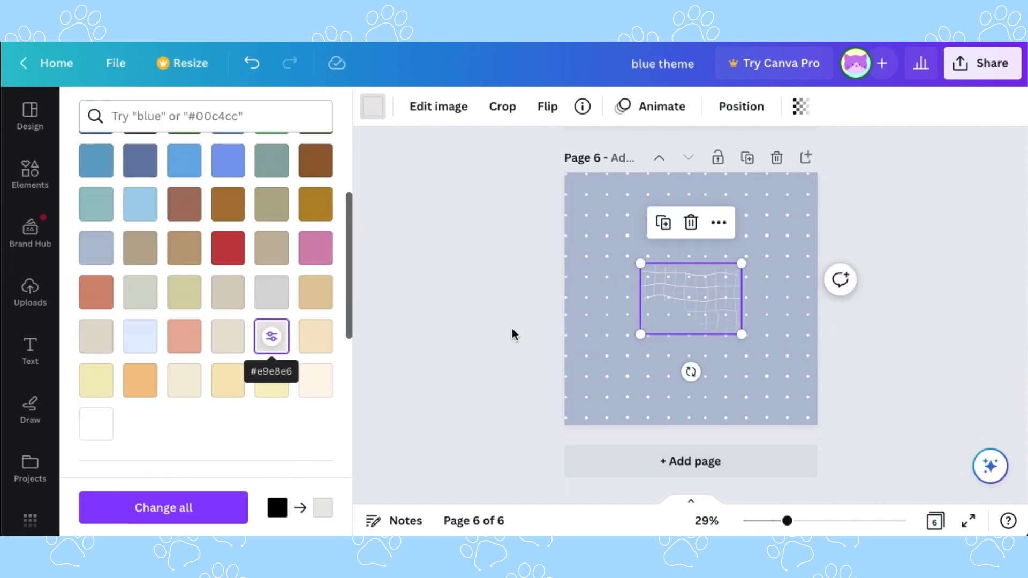
drag(741, 333, 888, 395)
drag(798, 344, 794, 223)
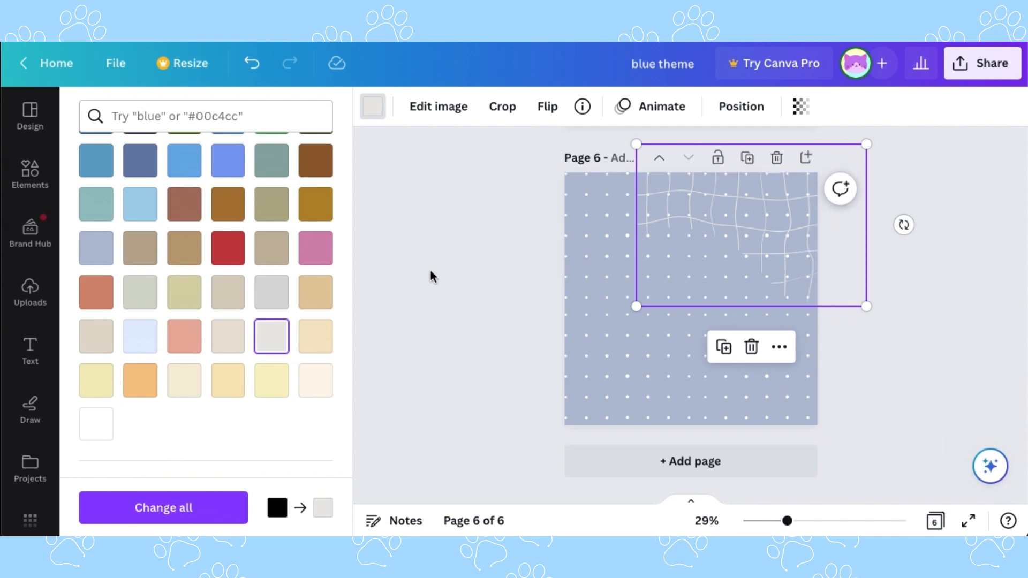
key(Escape)
scroll(268, 331, down, 8)
click(205, 321)
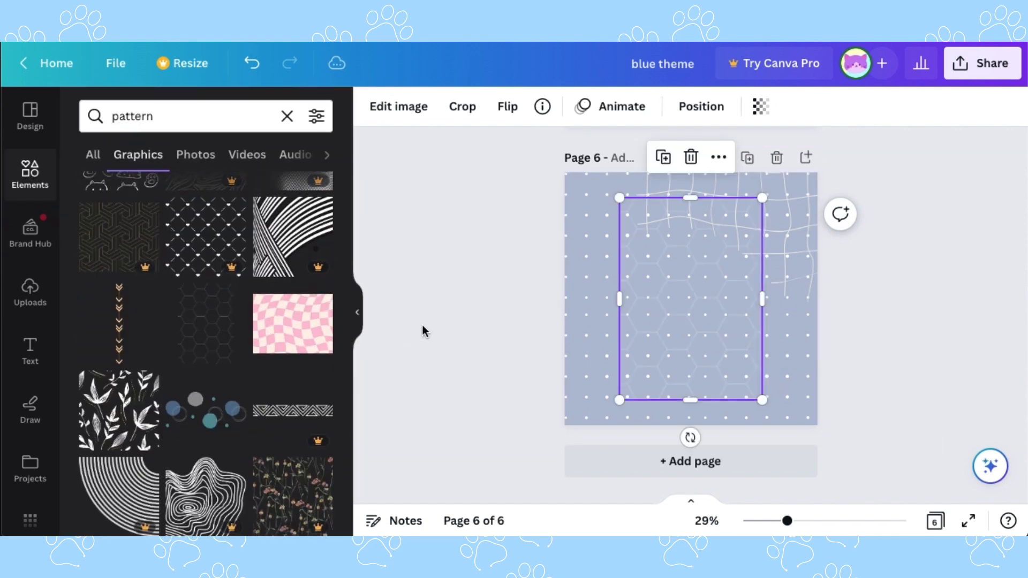
key(Delete)
scroll(241, 327, down, 10)
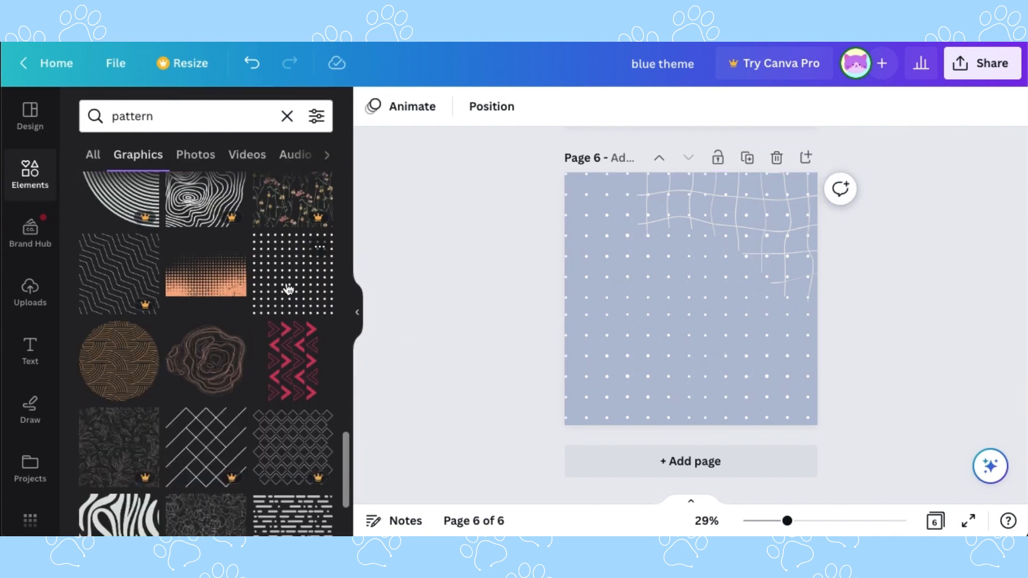
scroll(214, 331, down, 10)
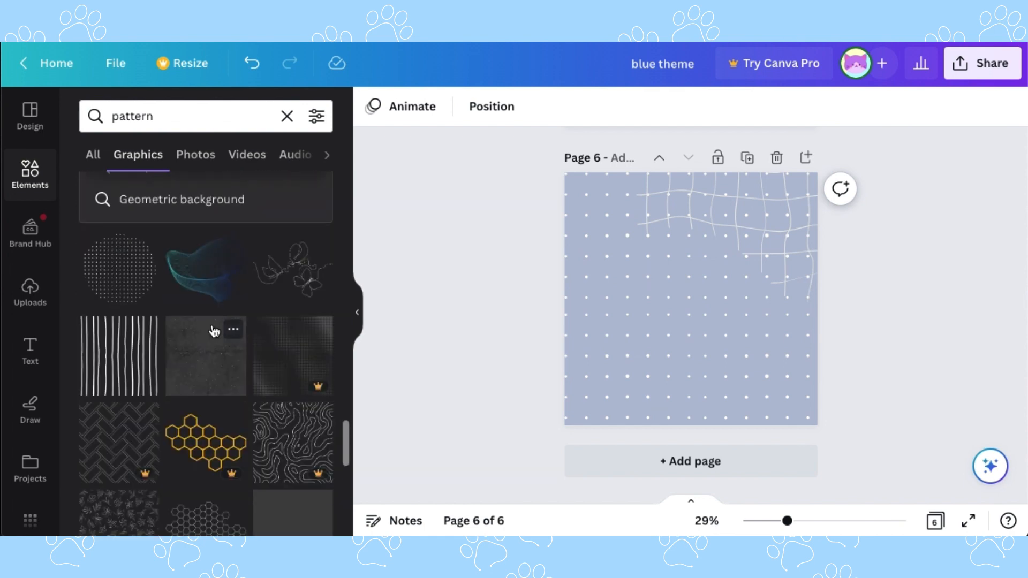
scroll(213, 330, down, 5)
Duplicate the wavy grid, recolour the copy dark blue, then rotate, shrink and place it at the page's lower-left corner
drag(761, 210, 686, 304)
key(ctrl+d)
click(377, 109)
click(271, 248)
drag(792, 238, 704, 298)
drag(633, 435, 717, 328)
drag(635, 337, 627, 381)
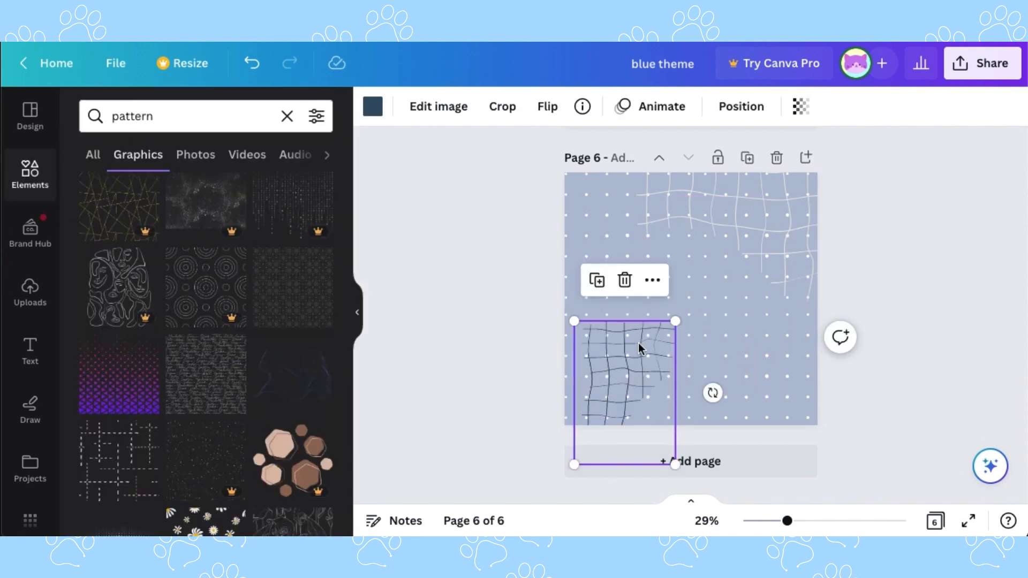
Search the graphics for "blue pattern" and deselect the dark blue grid
click(111, 116)
text(blue)
key(Return)
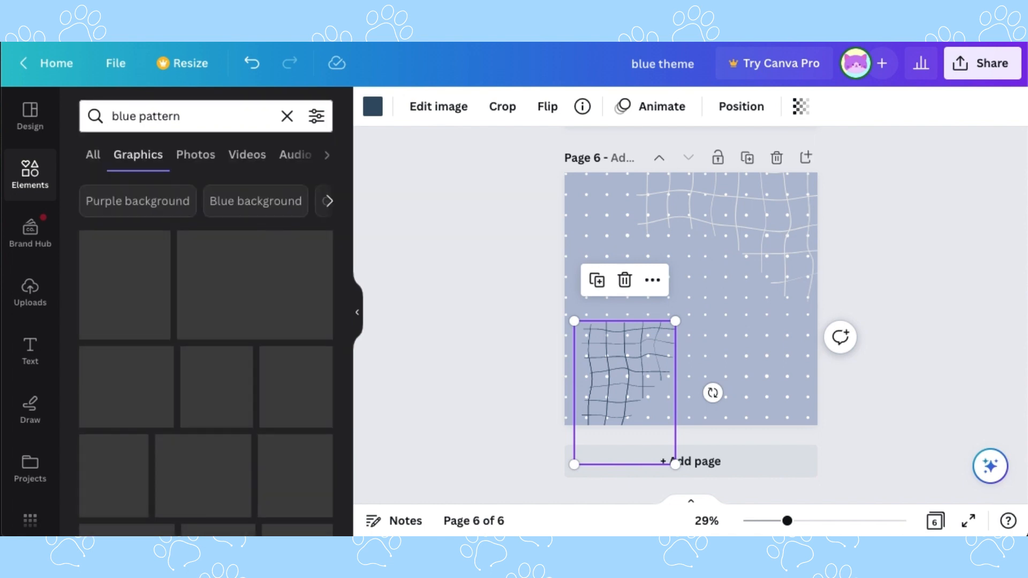
click(332, 373)
key(Delete)
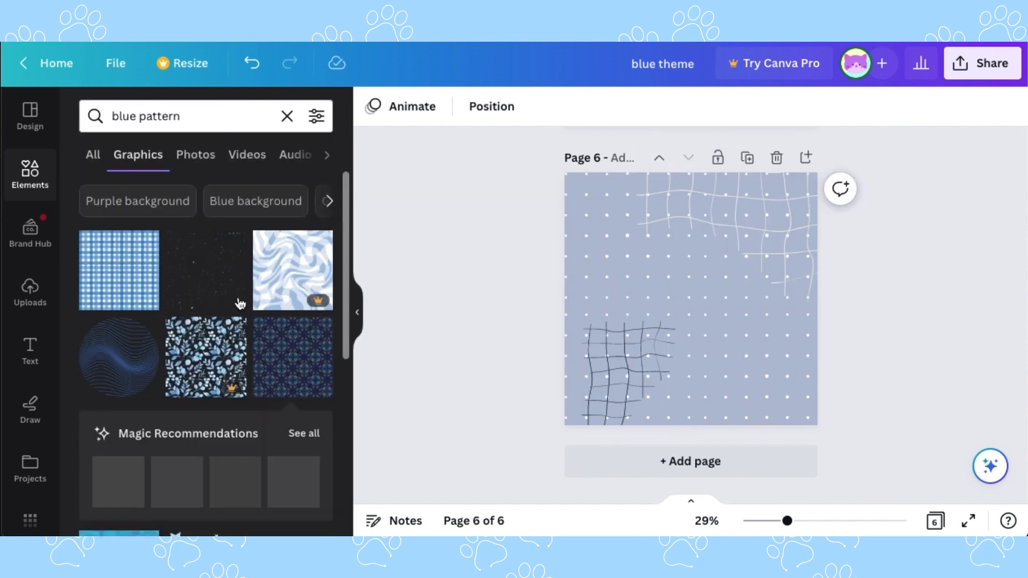
scroll(237, 297, down, 4)
scroll(237, 296, up, 3)
click(292, 242)
click(759, 106)
drag(760, 171, 660, 171)
drag(791, 296, 705, 296)
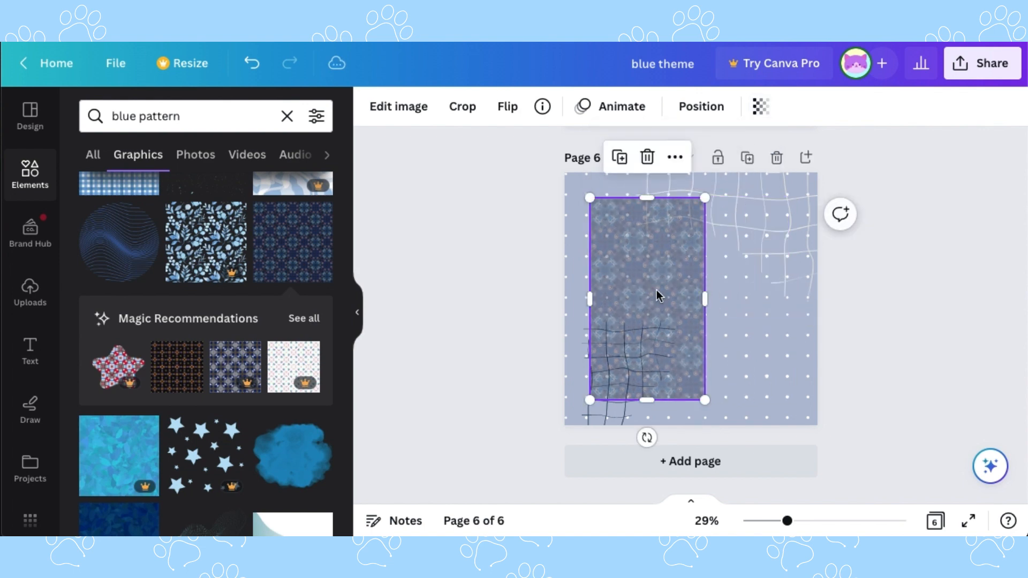
key(Delete)
scroll(208, 345, down, 15)
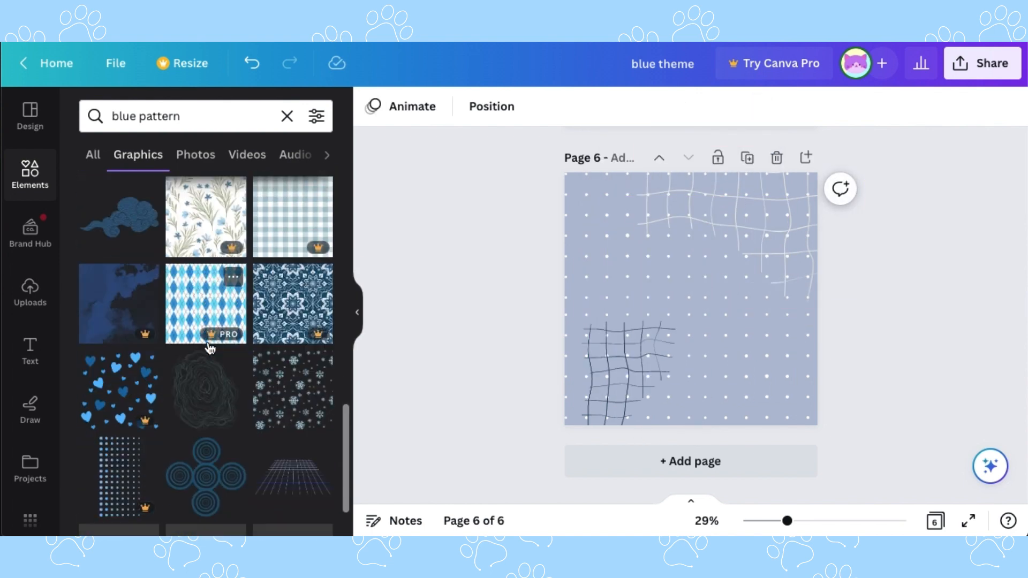
click(210, 347)
key(Delete)
Add the teal torn-paper graphic, rotate it upright and place it over the page's lower-right corner
scroll(292, 417, down, 5)
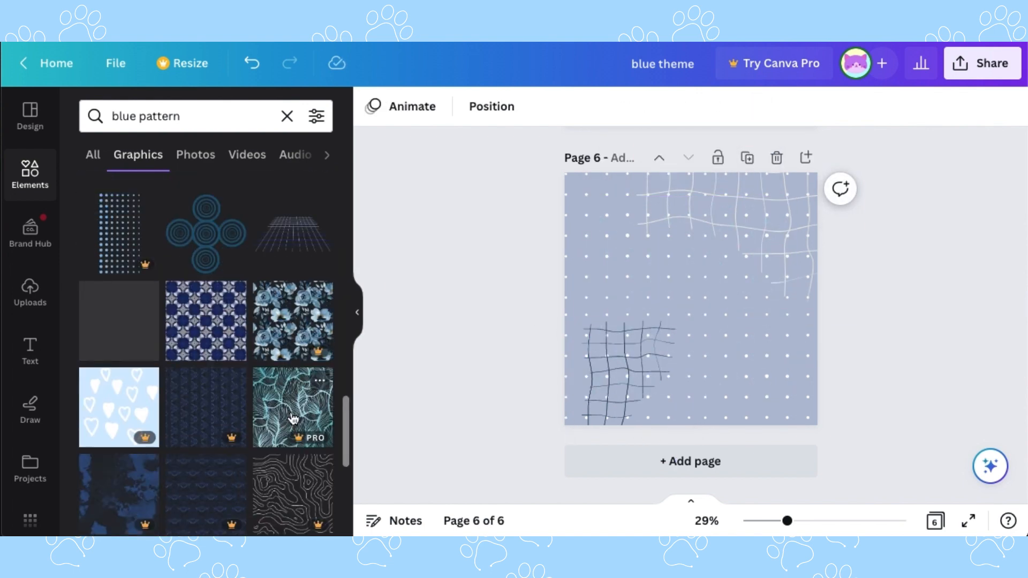
scroll(197, 286, down, 10)
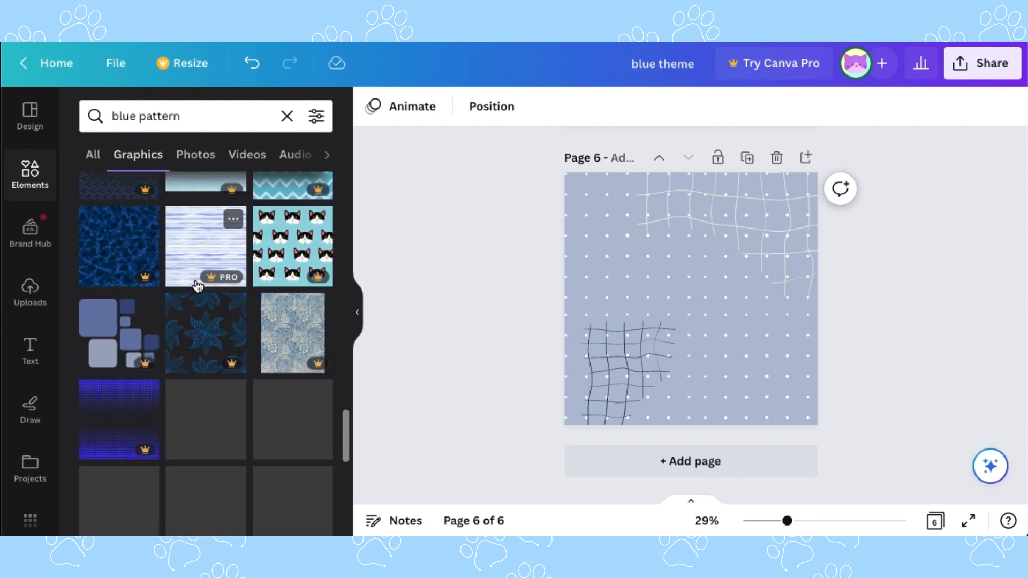
scroll(197, 284, down, 10)
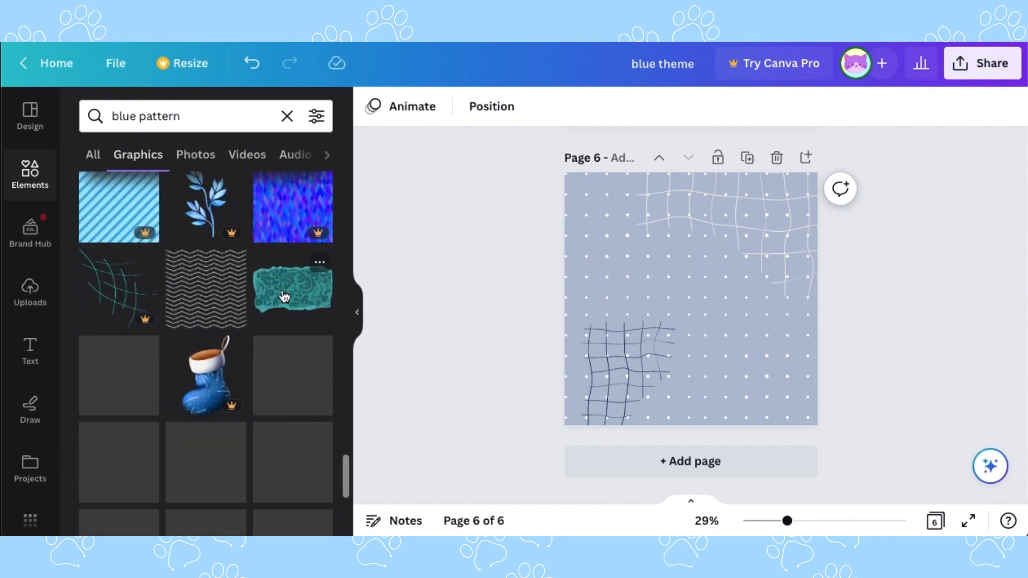
click(286, 296)
drag(691, 381, 805, 300)
drag(709, 304, 768, 370)
Set the torn paper's brightness to 20 and contrast to -35, and reduce its saturation
click(398, 106)
scroll(266, 289, down, 4)
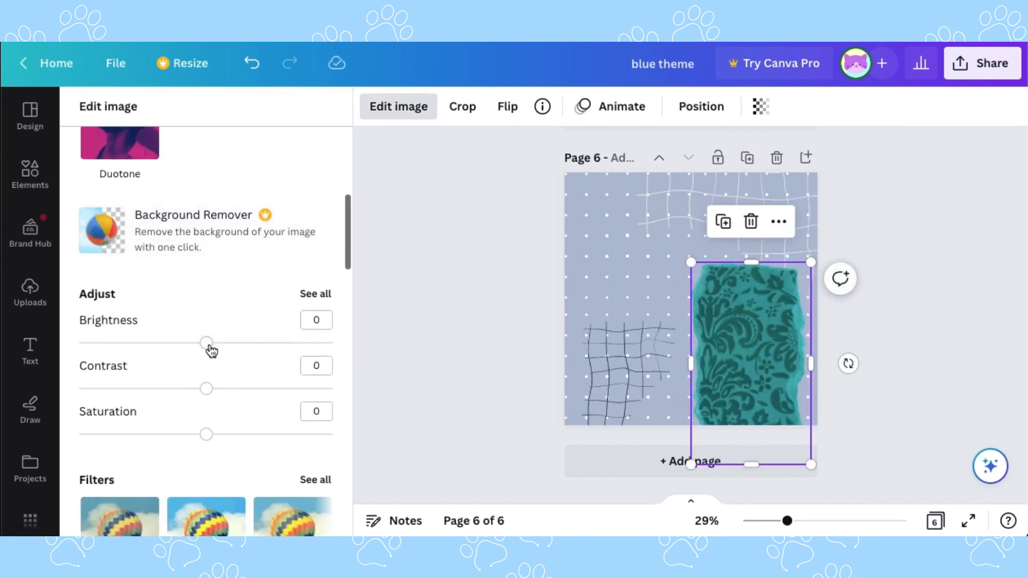
drag(207, 343, 232, 344)
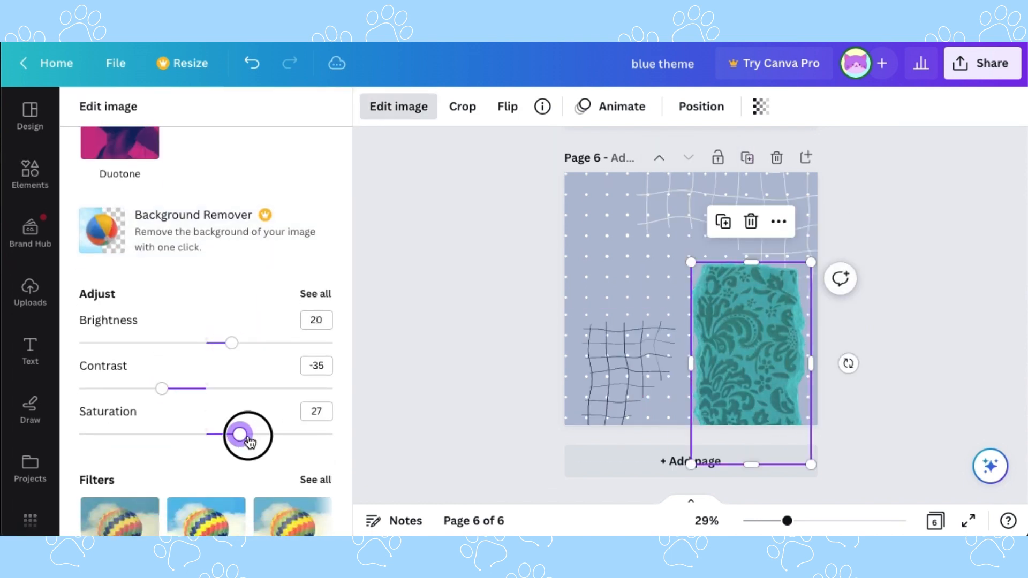
drag(239, 434, 141, 434)
click(923, 372)
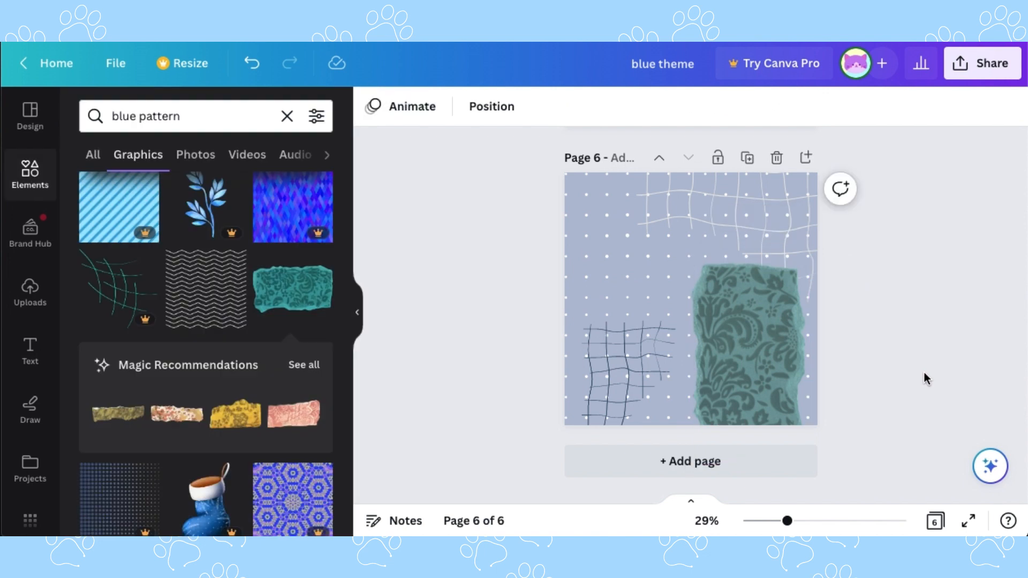
Search the elements for "frame" and show all the photo results
click(287, 117)
text(frame)
key(Return)
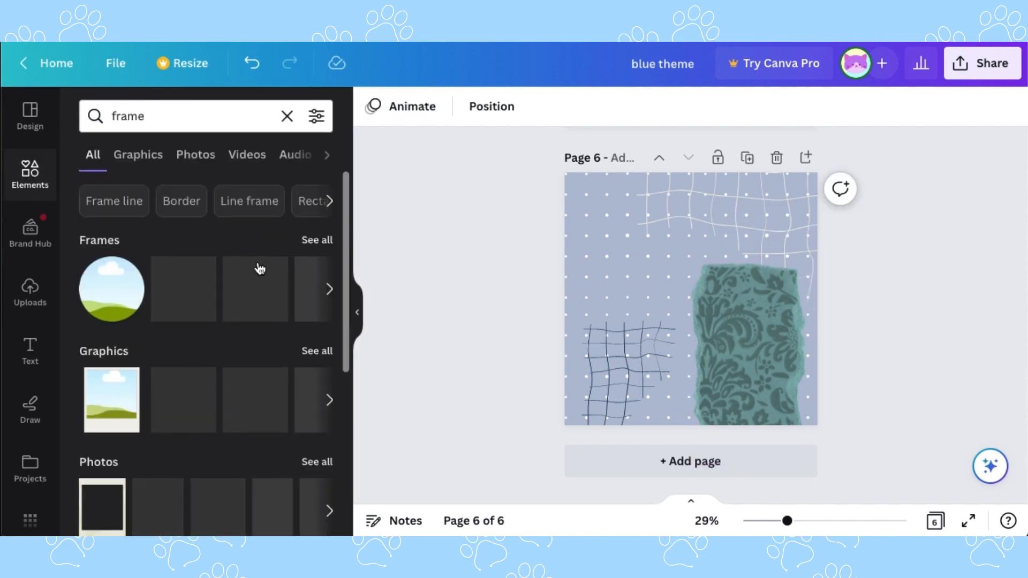
scroll(260, 268, down, 3)
click(313, 348)
Add the ornate gold frame photo, shrink it and place it tilted near the page's upper-right corner
scroll(204, 367, down, 3)
click(110, 364)
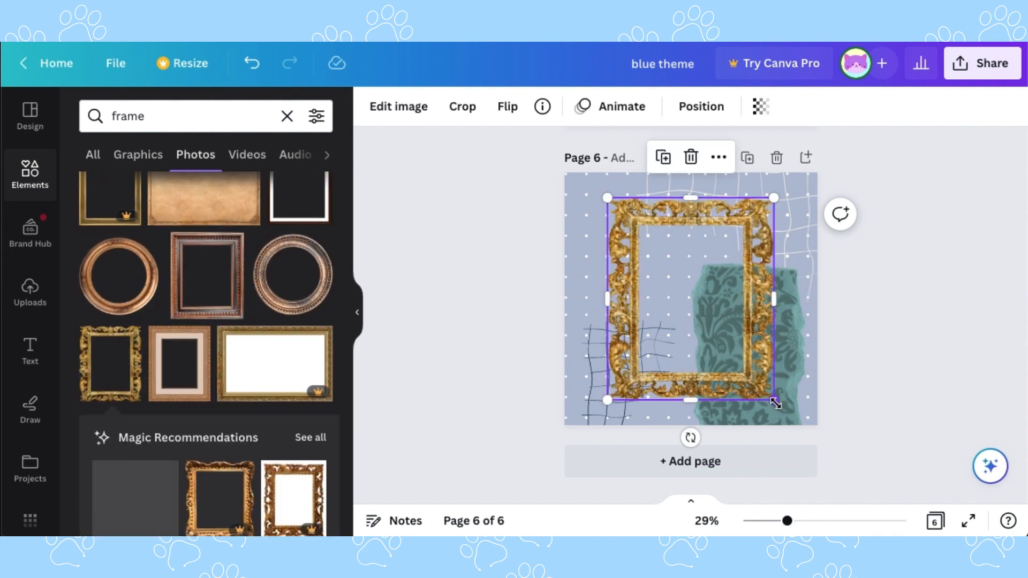
drag(774, 402, 679, 279)
drag(637, 314, 658, 330)
Add a second ornate frame photo, shrink it and place it upright beside the tilted gold frame
scroll(317, 379, down, 5)
click(190, 428)
drag(718, 380, 660, 264)
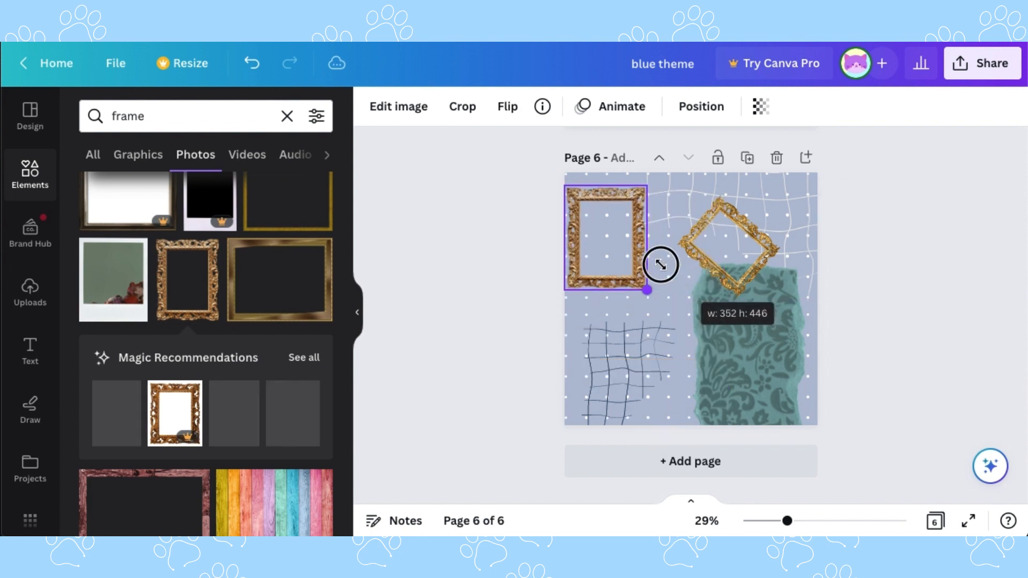
drag(610, 238, 695, 279)
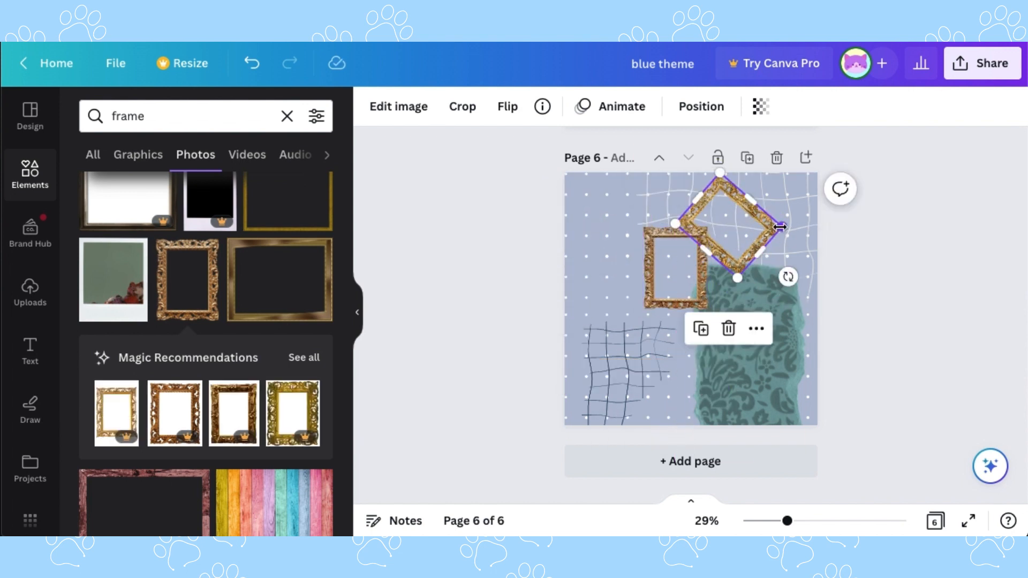
Enlarge the upright frame and reposition it so it overlaps the tilted frame's corner
click(669, 271)
drag(642, 309, 620, 349)
drag(663, 295, 670, 274)
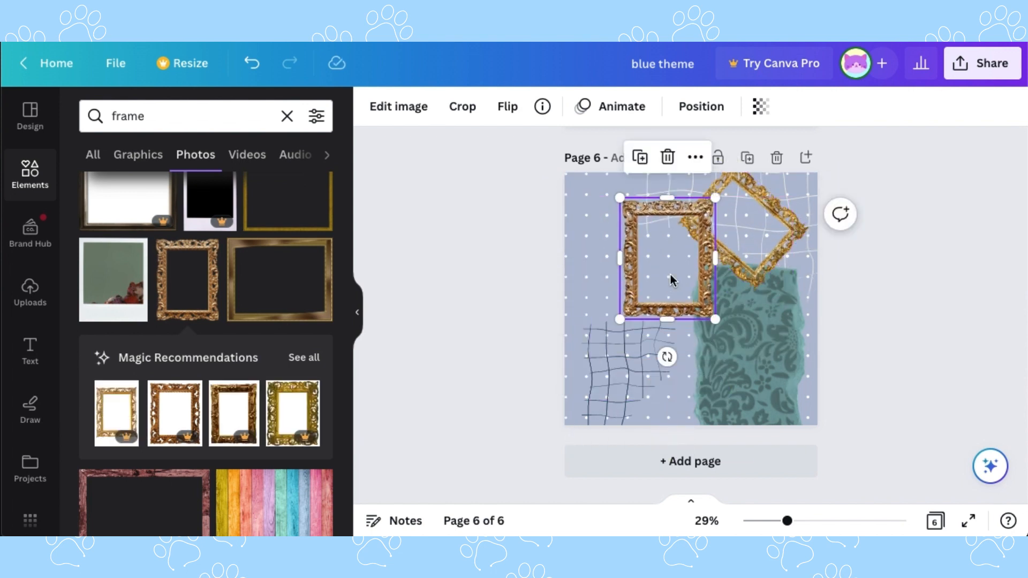
scroll(269, 415, down, 10)
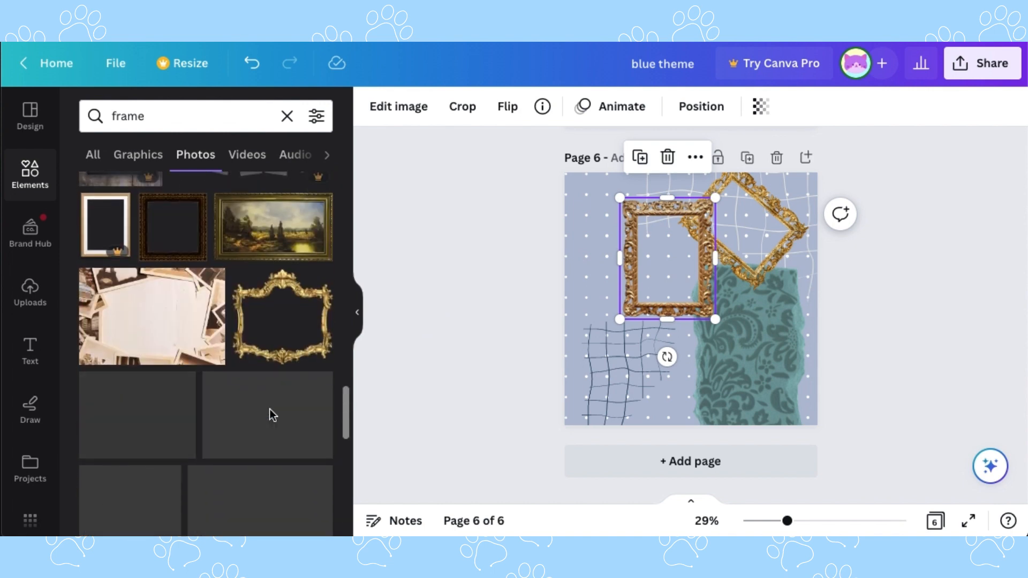
scroll(269, 412, down, 4)
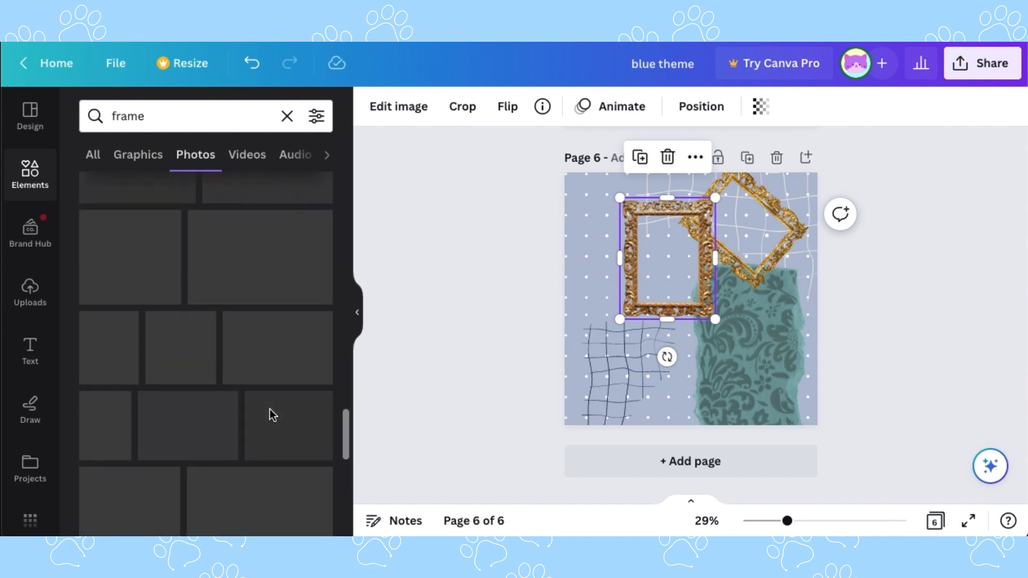
scroll(278, 396, down, 5)
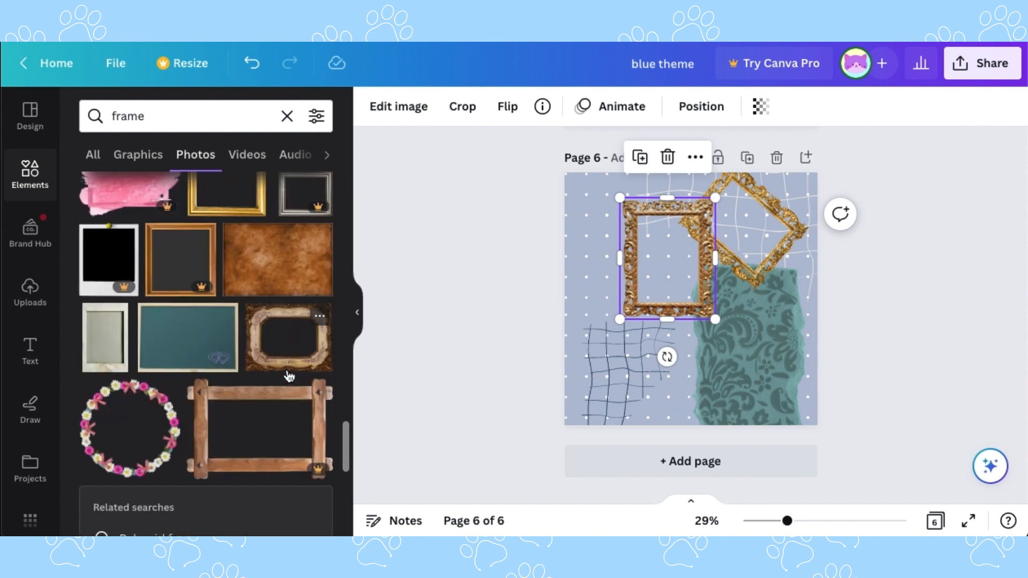
scroll(289, 377, down, 5)
Search the elements for "stamp" and refine the graphics search to "blue stamp"
click(287, 116)
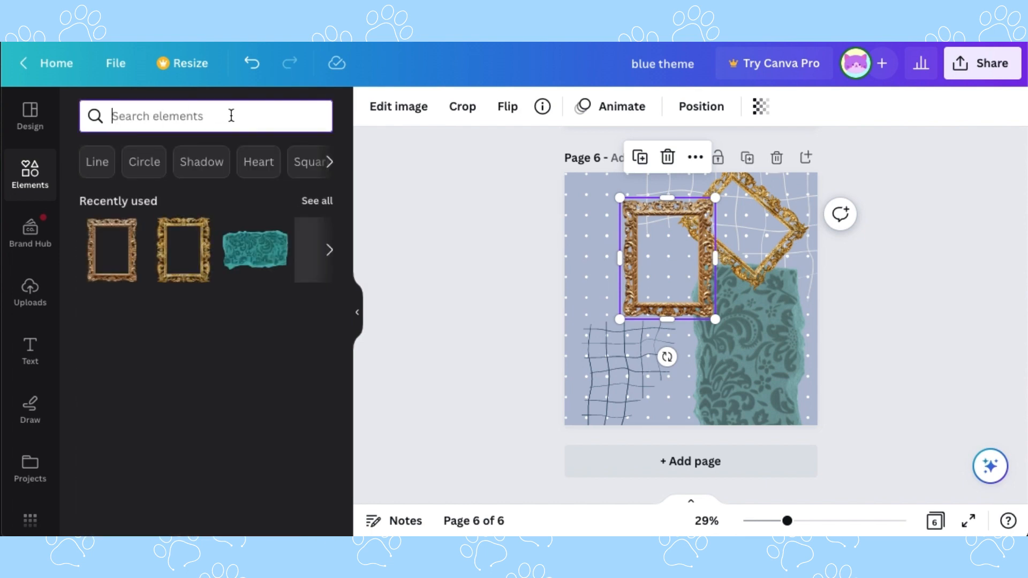
text(stamp)
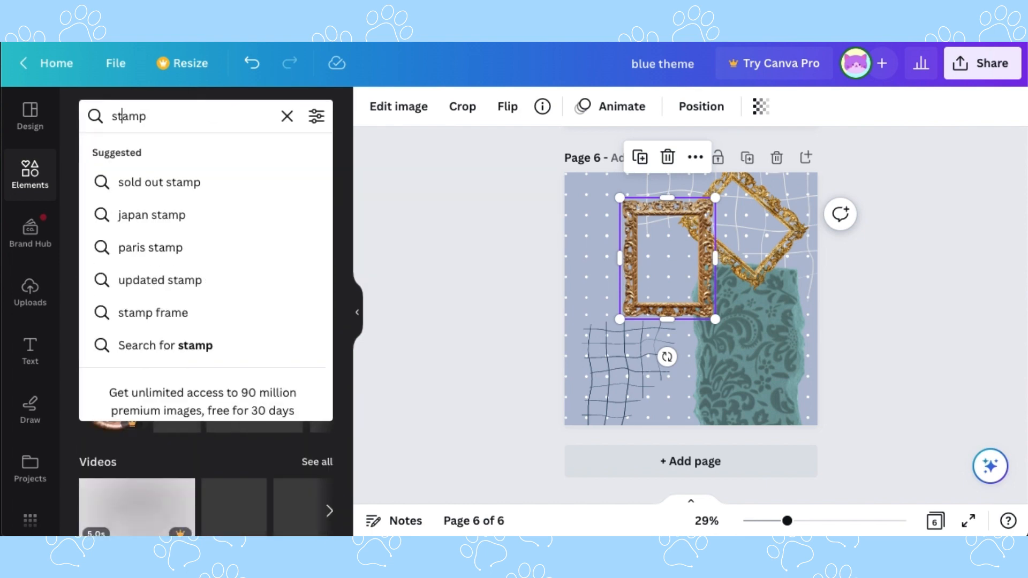
key(Return)
click(112, 116)
text(blue)
key(Return)
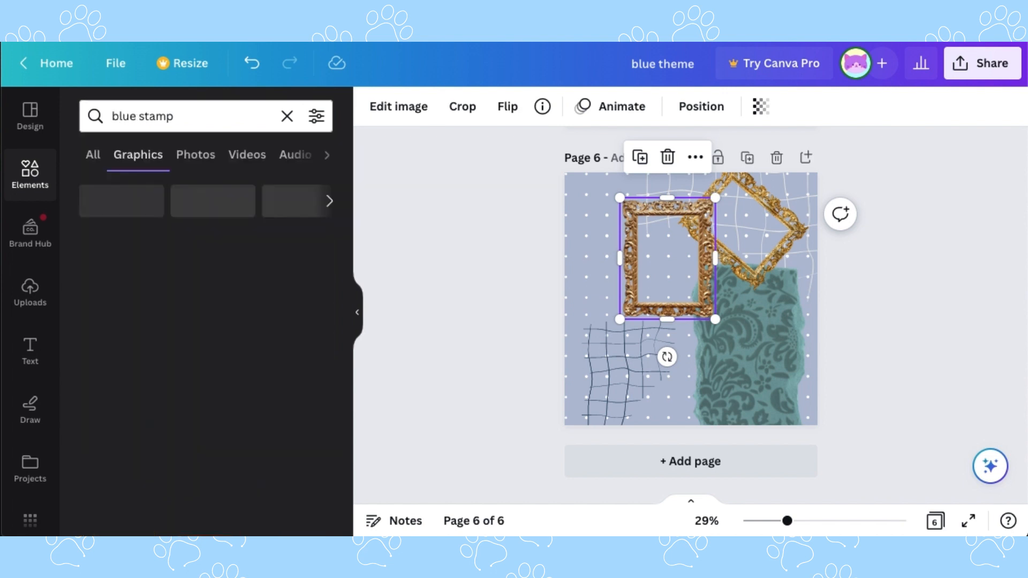
Add the blank beige stamp graphic, shrink and rotate it, and fit it inside the tilted gold frame
scroll(255, 366, down, 3)
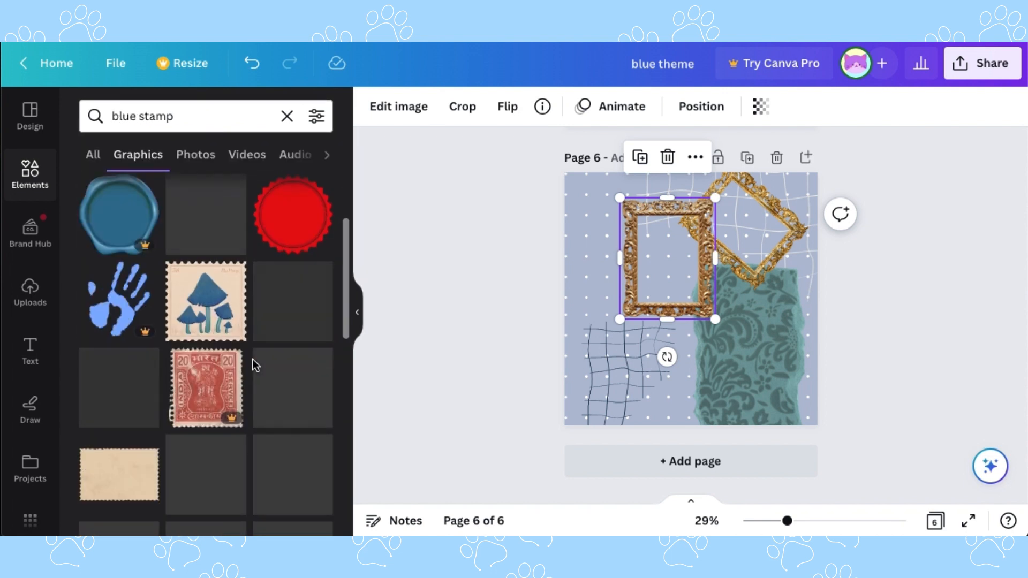
click(135, 456)
drag(690, 370, 668, 354)
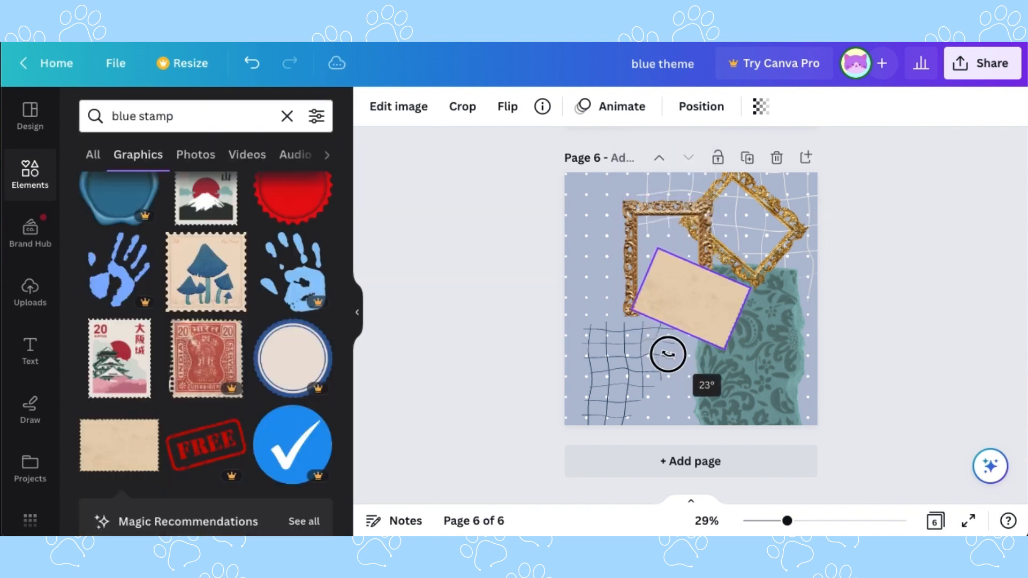
drag(678, 299, 739, 225)
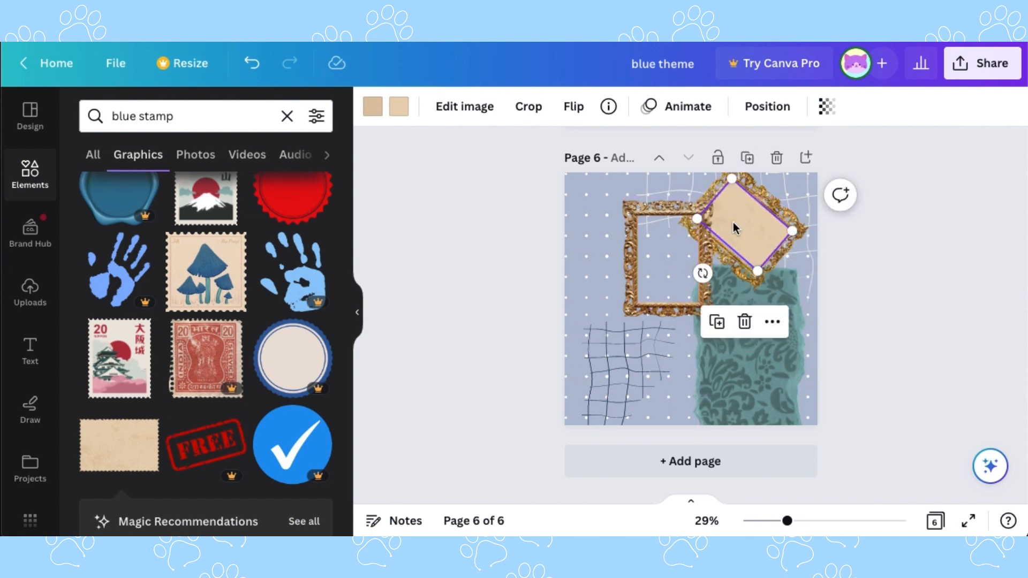
Find the teal stamp graphic with a cream perforated border in the blue stamp results, add it, and rotate it upright
scroll(283, 336, up, 3)
scroll(283, 336, down, 10)
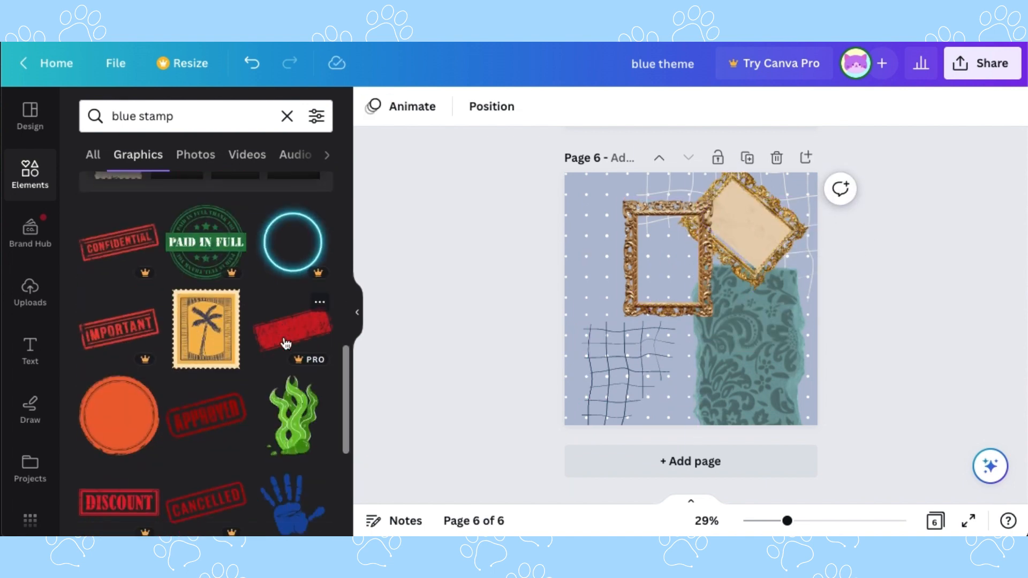
scroll(287, 344, up, 2)
click(302, 255)
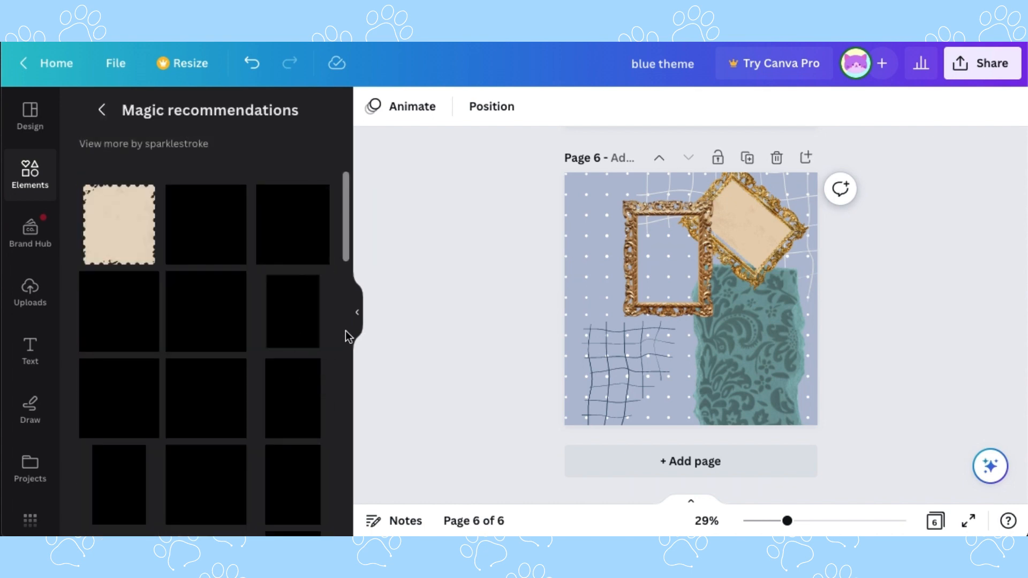
click(100, 111)
scroll(230, 353, down, 8)
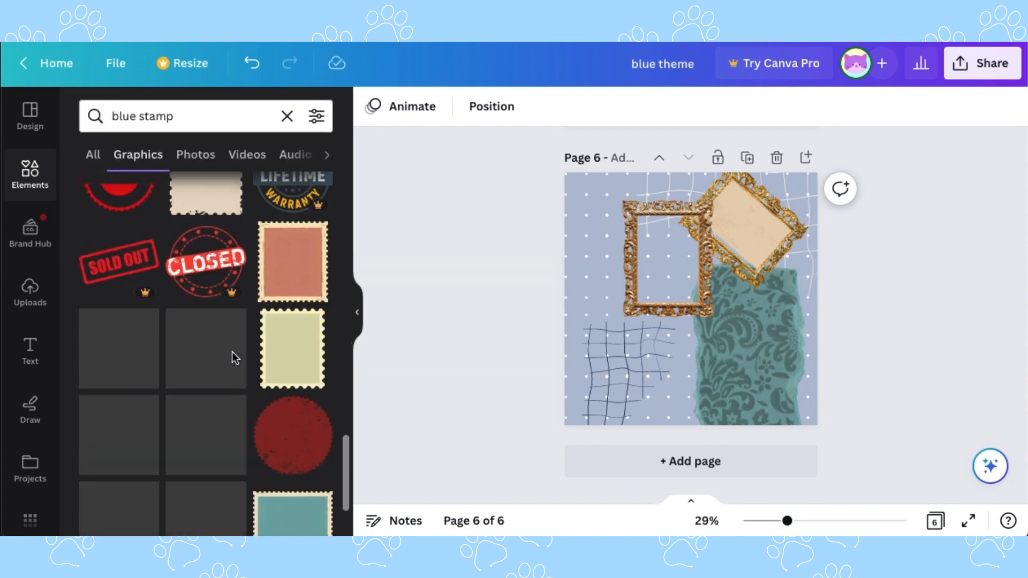
scroll(233, 352, down, 2)
click(293, 416)
drag(689, 371, 633, 303)
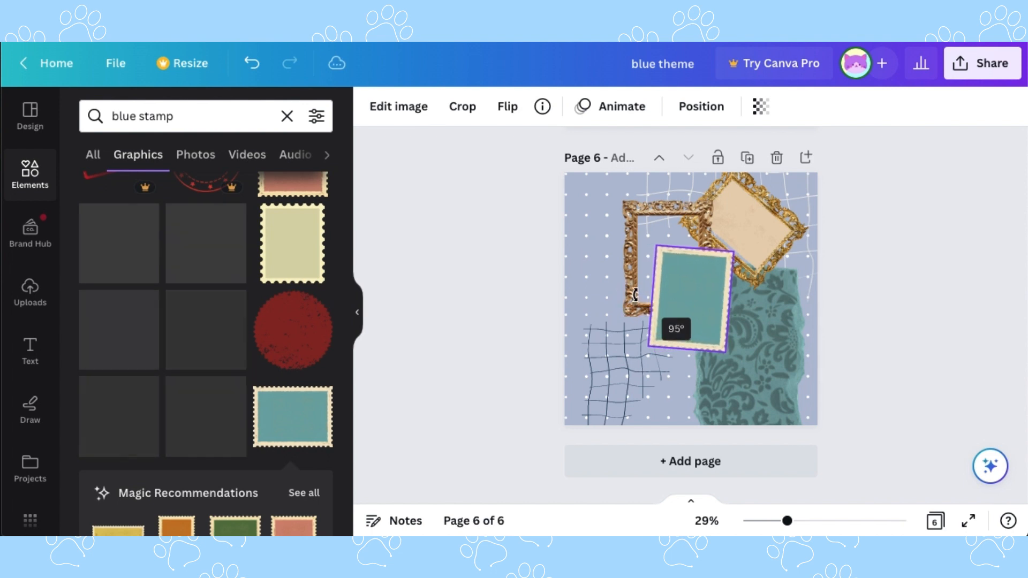
Shrink the teal stamp and fit it behind the upright ornate frame so it fills the opening
drag(707, 294, 684, 256)
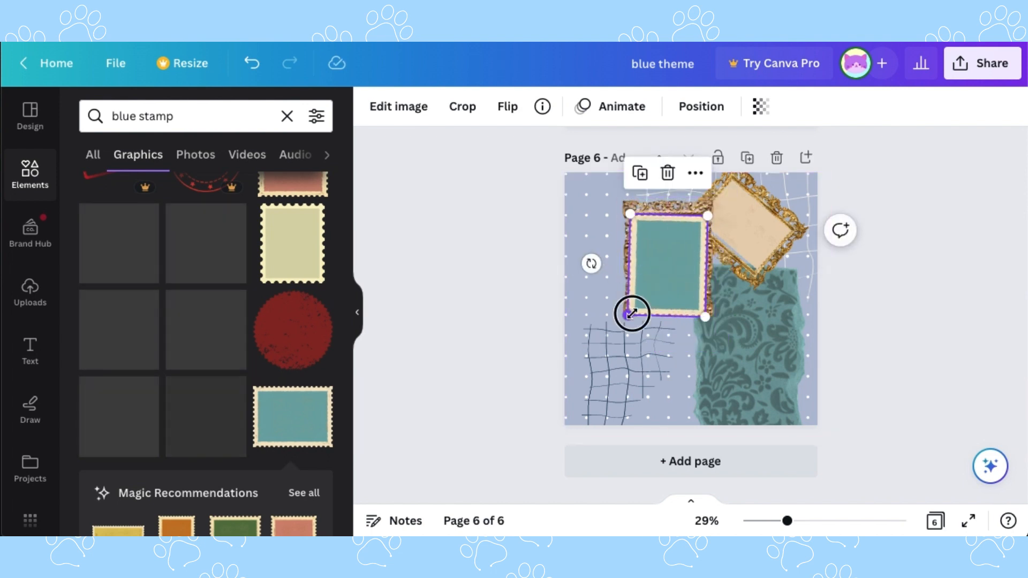
drag(632, 314, 638, 304)
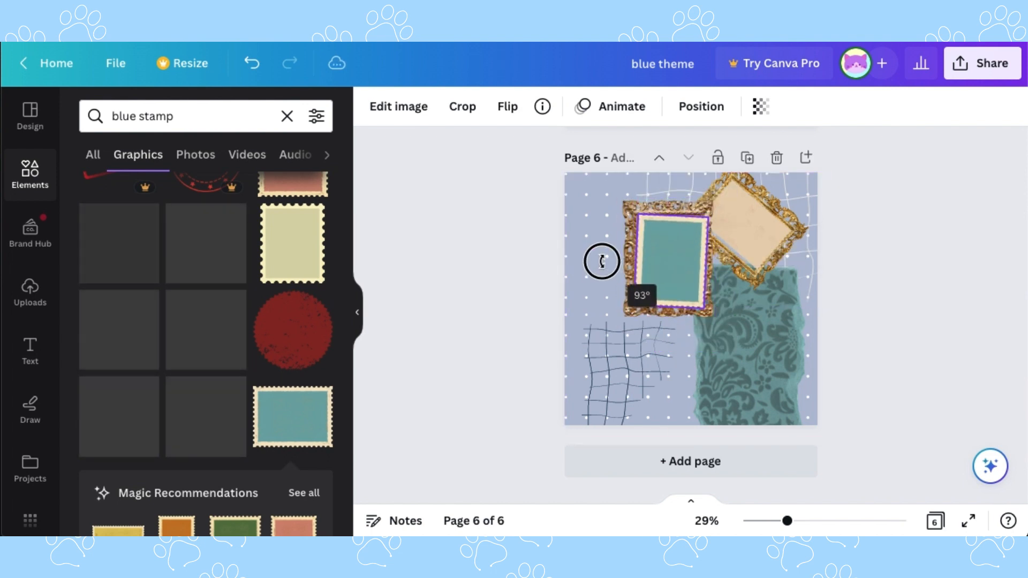
drag(686, 264, 692, 273)
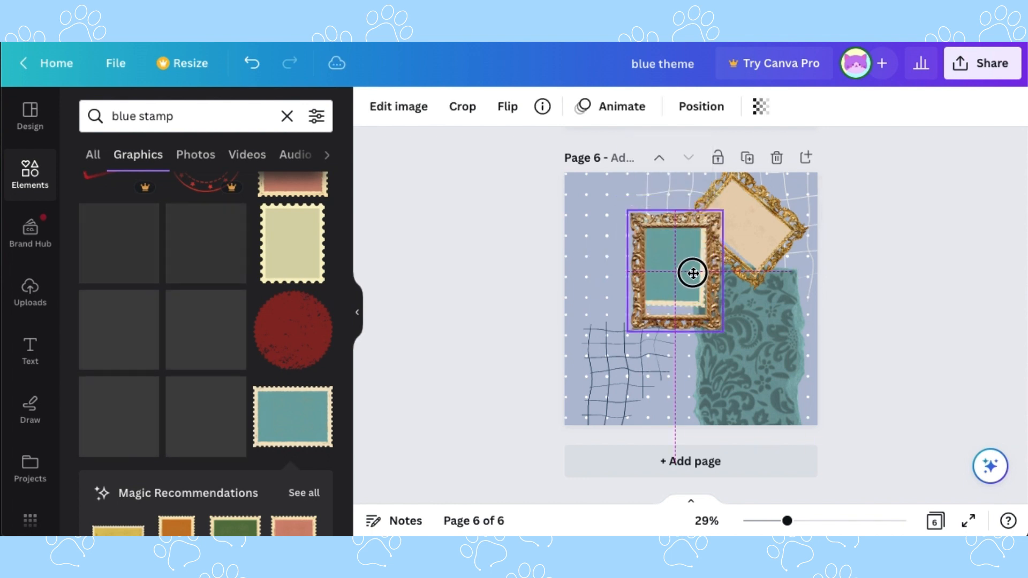
click(891, 320)
scroll(257, 407, down, 3)
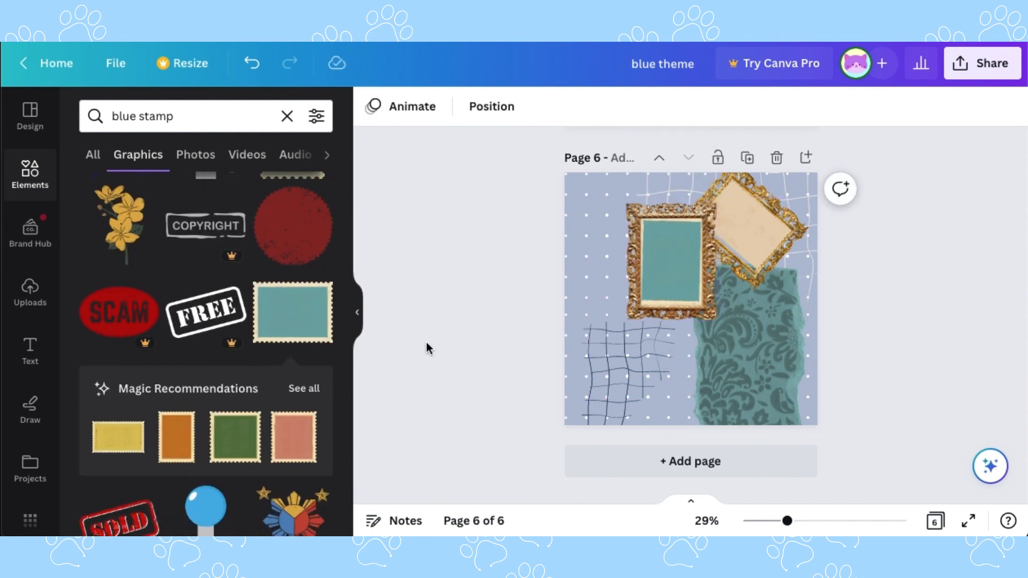
Search the elements for "lace", show all matching graphics, and add the narrow crown-patterned lace trim
click(287, 116)
text(lace)
key(Return)
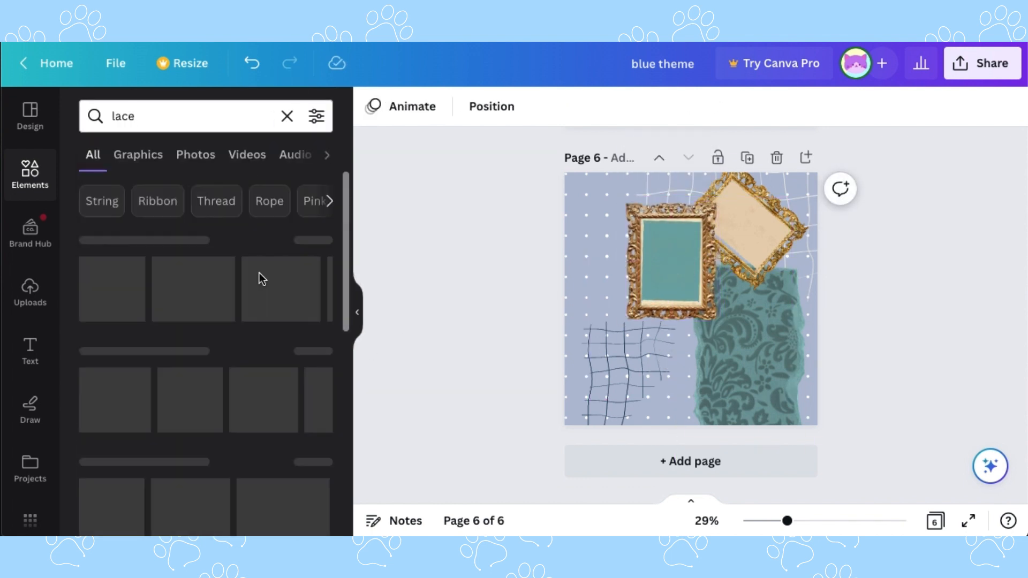
click(316, 239)
click(228, 274)
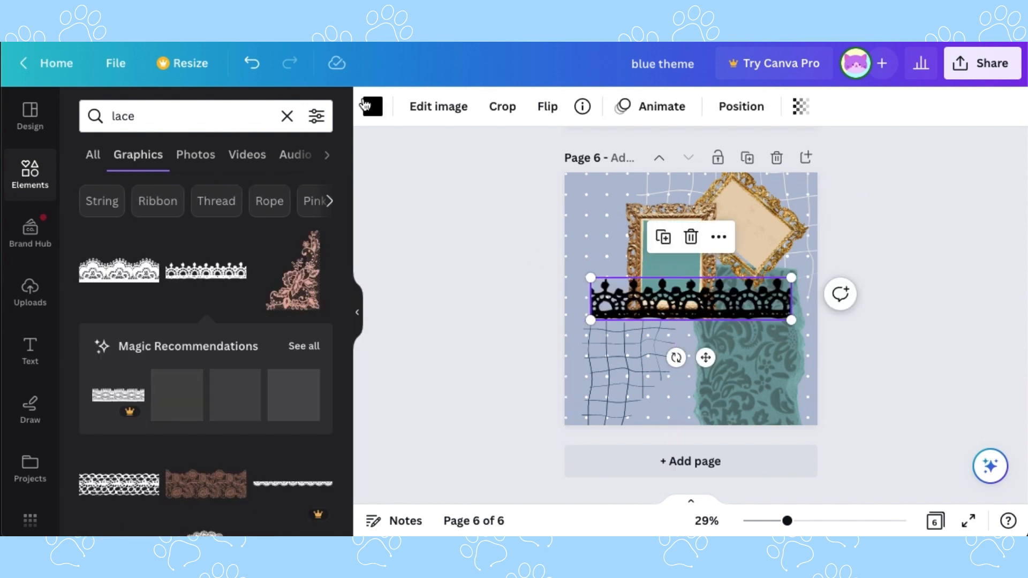
Recolor the lace trim beige, then turn it vertical and shrink it over the upright frame's edge
click(365, 105)
click(281, 506)
key(Escape)
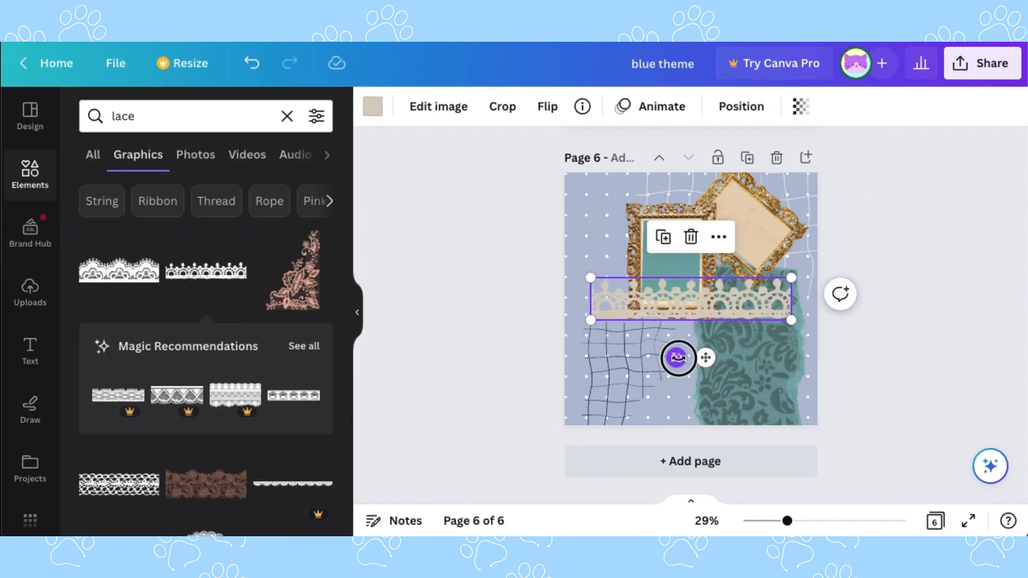
drag(677, 358, 637, 289)
drag(667, 399, 687, 315)
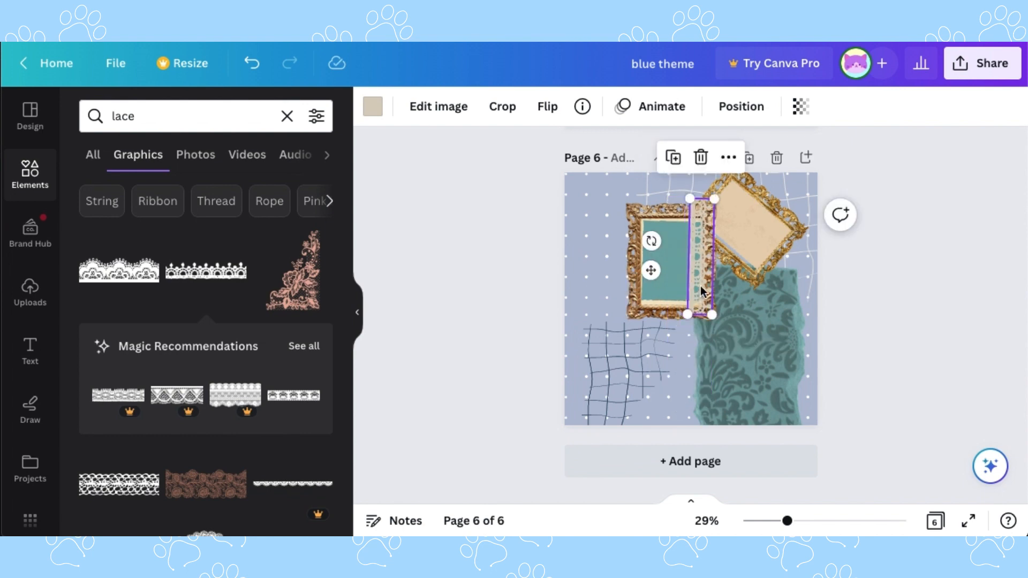
Recolor the lace trim white and place it vertically in the page's upper-right corner
click(373, 110)
click(315, 475)
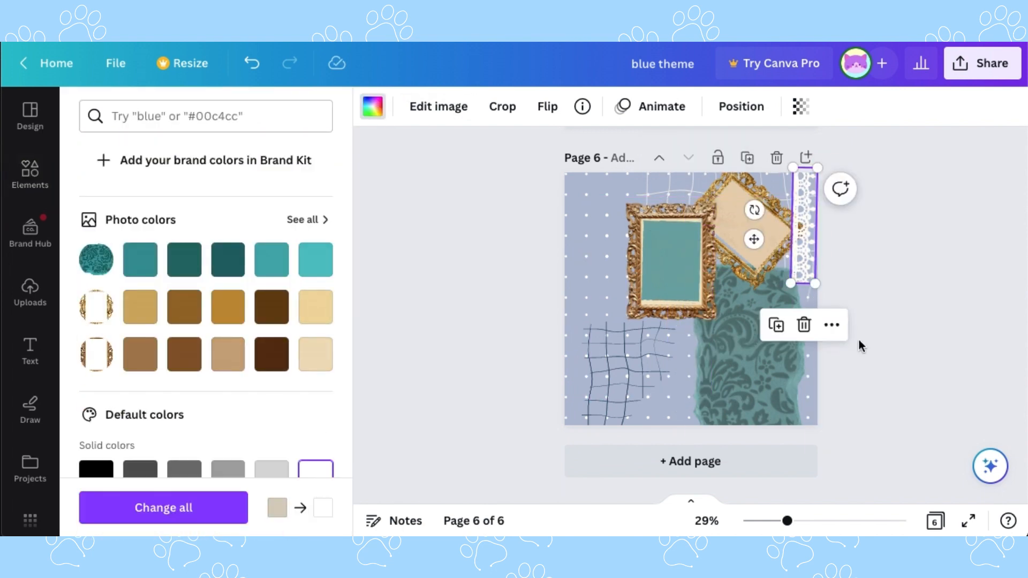
key(Escape)
click(468, 317)
Find the lace hand fan graphic among the lace results, add it to the page, and recolor it white
scroll(261, 408, down, 15)
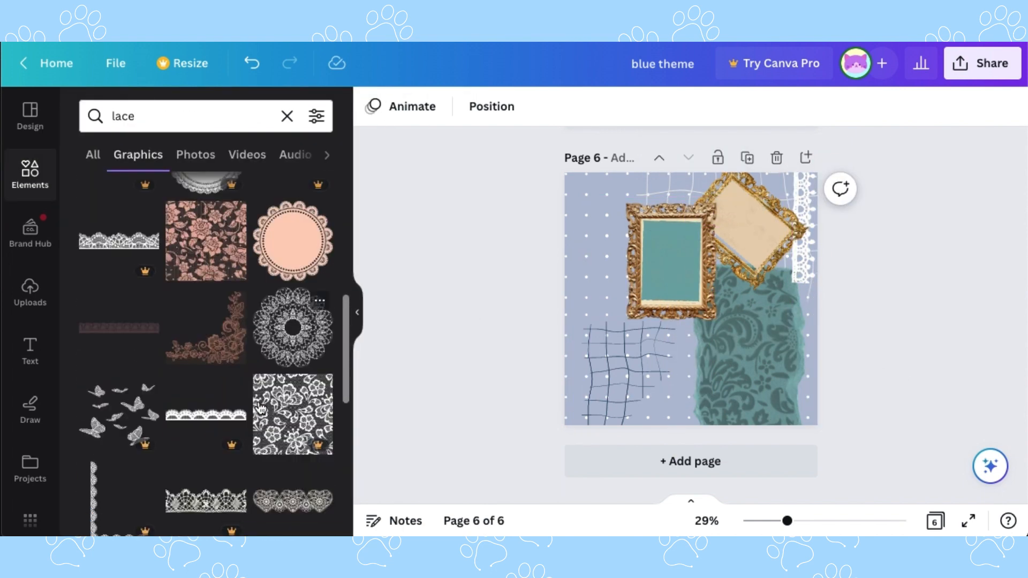
scroll(261, 408, down, 10)
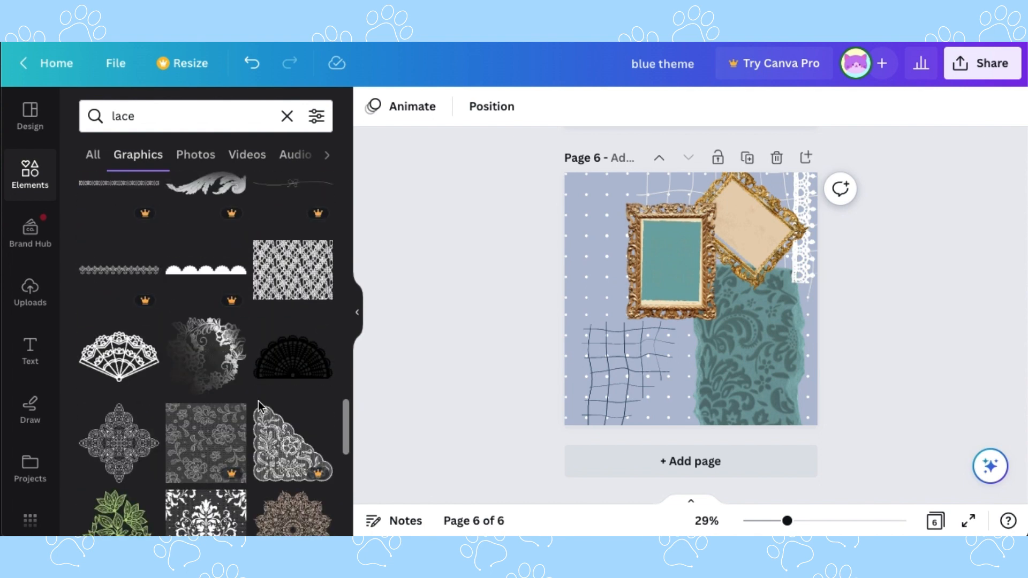
click(117, 238)
click(373, 110)
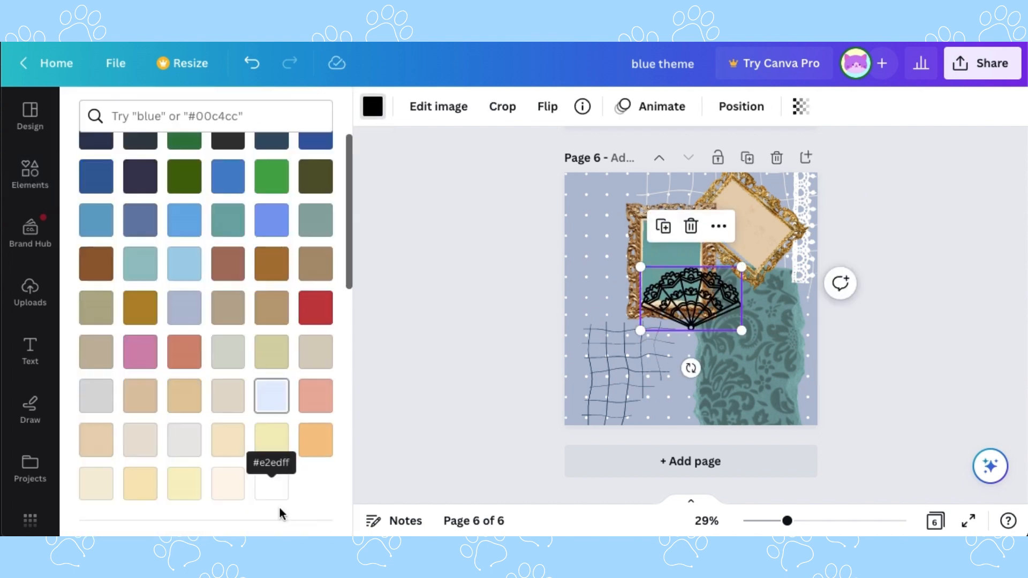
click(316, 408)
Rotate the white lace fan onto its side and tuck it behind the upright frame's left edge
drag(691, 367, 808, 345)
drag(701, 299, 637, 282)
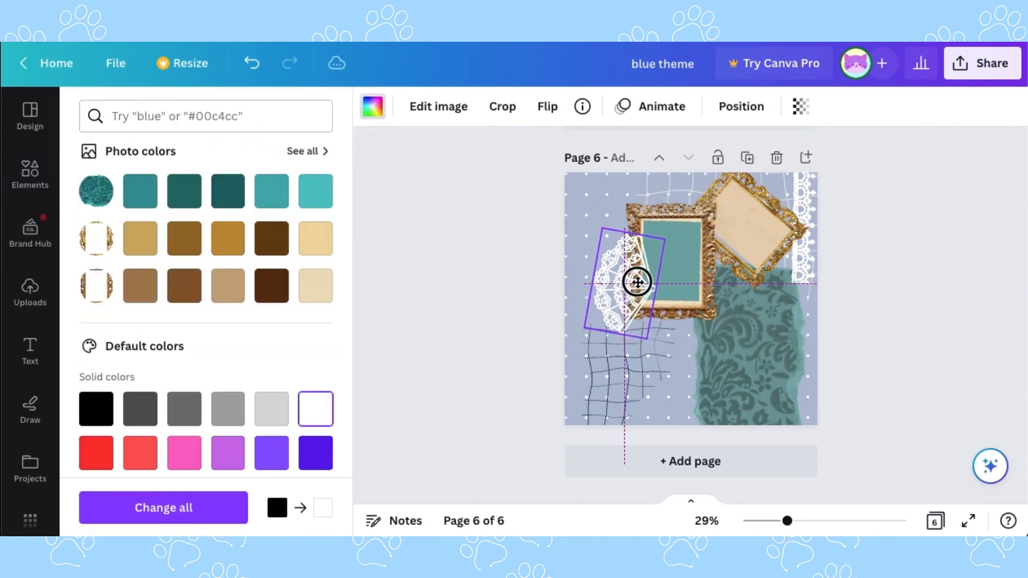
key(super+[)
click(929, 322)
scroll(208, 321, down, 10)
click(206, 411)
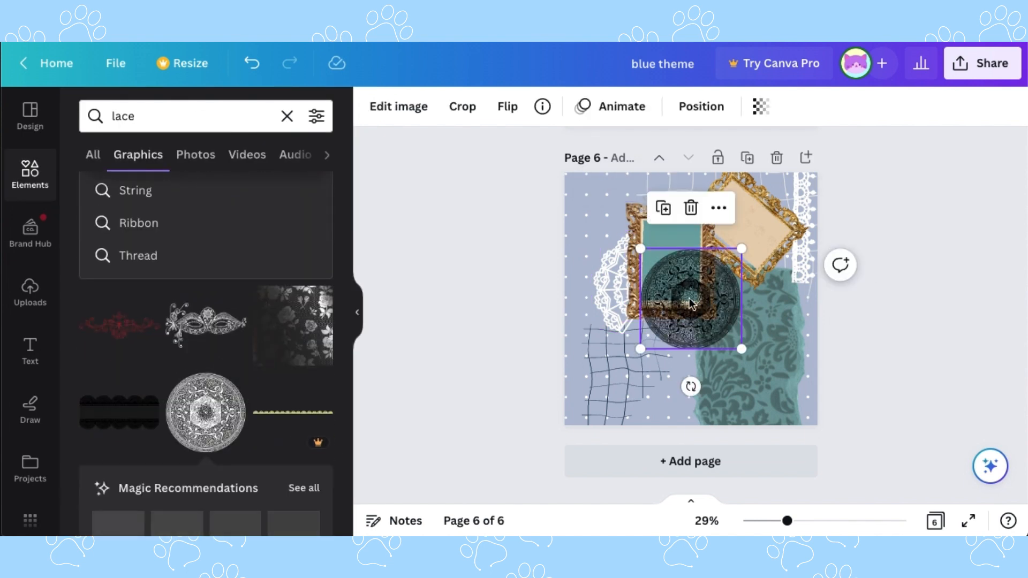
key(Delete)
Add the round lace doily graphic in white, placing one behind the upright frame's top and one on the torn paper's lower part
scroll(173, 369, down, 15)
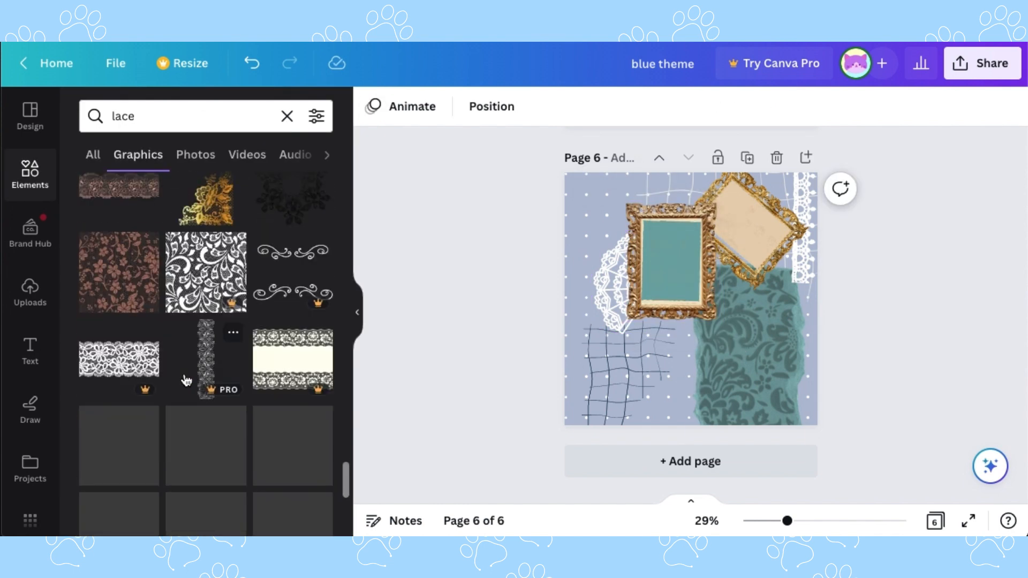
scroll(209, 396, down, 15)
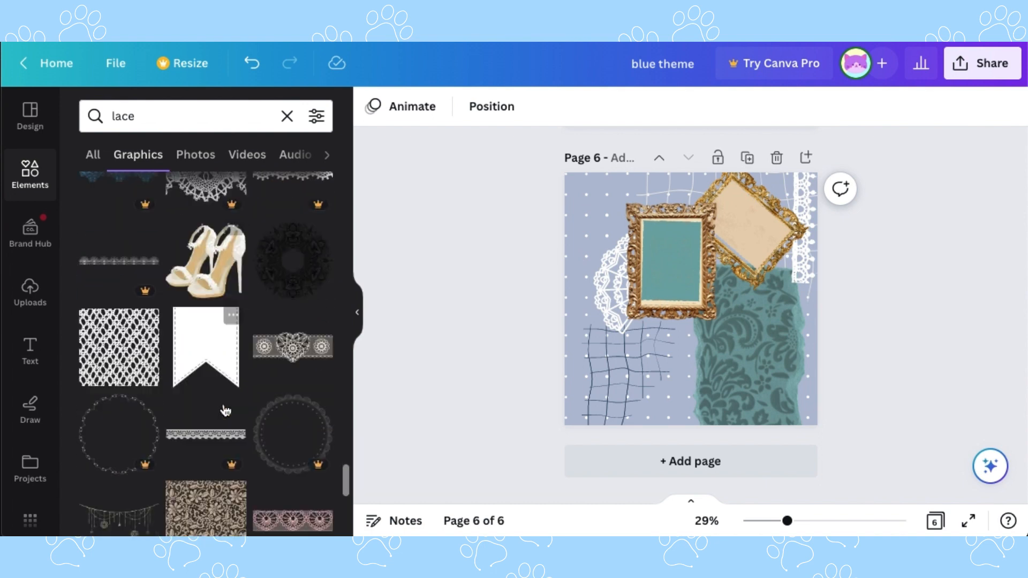
scroll(225, 410, down, 15)
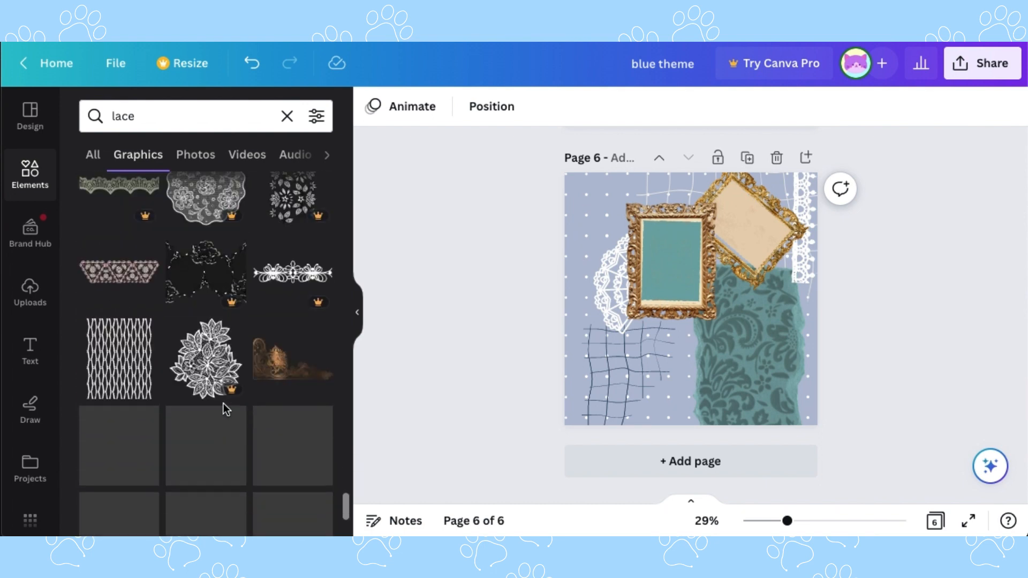
click(206, 231)
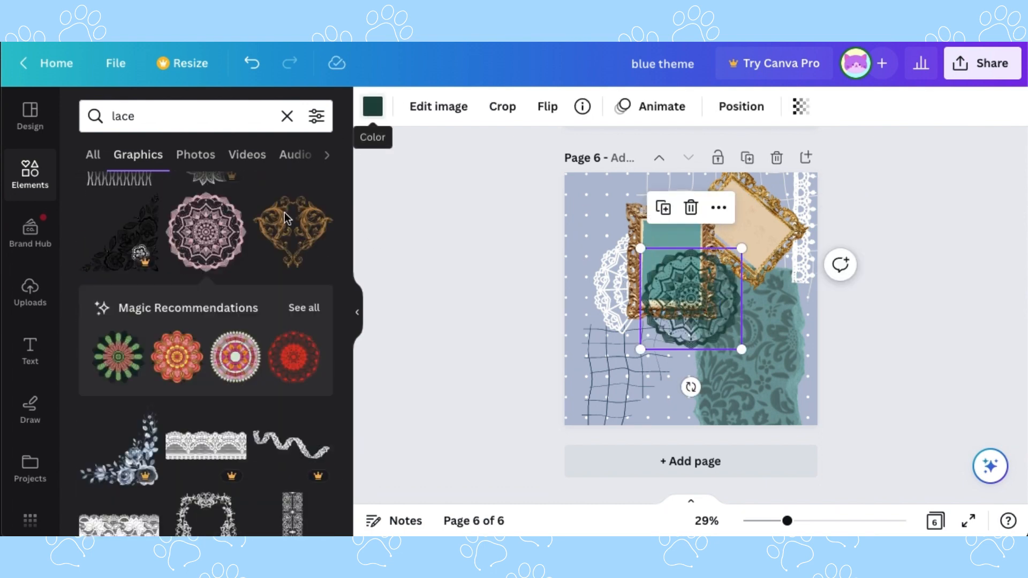
click(373, 106)
click(315, 401)
drag(701, 317, 775, 374)
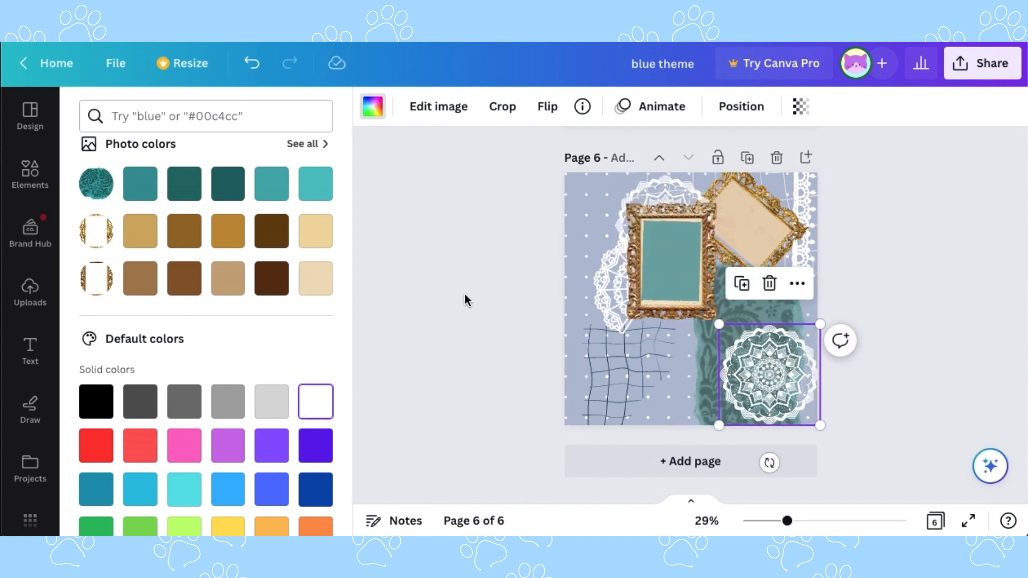
Rotate the lace fan, and tilt the upright frame with its teal stamp into the page's upper-left corner
click(589, 281)
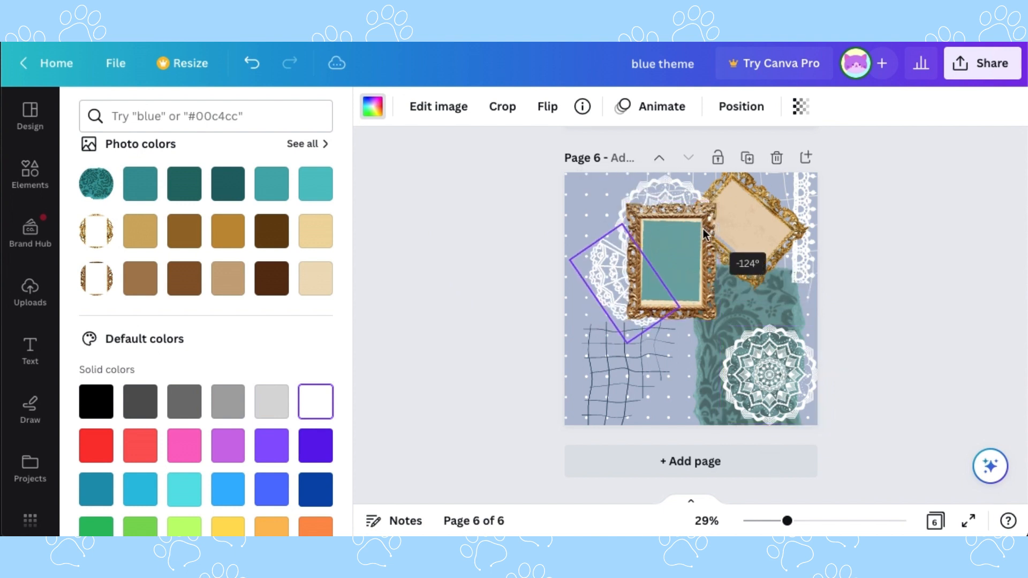
click(669, 252)
drag(670, 360, 733, 327)
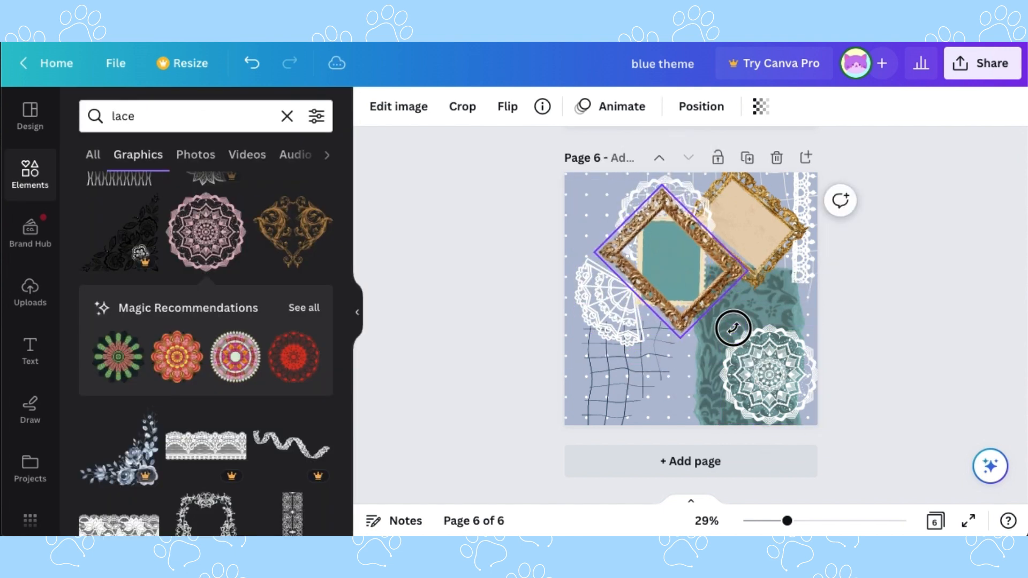
drag(704, 276, 663, 275)
click(696, 297)
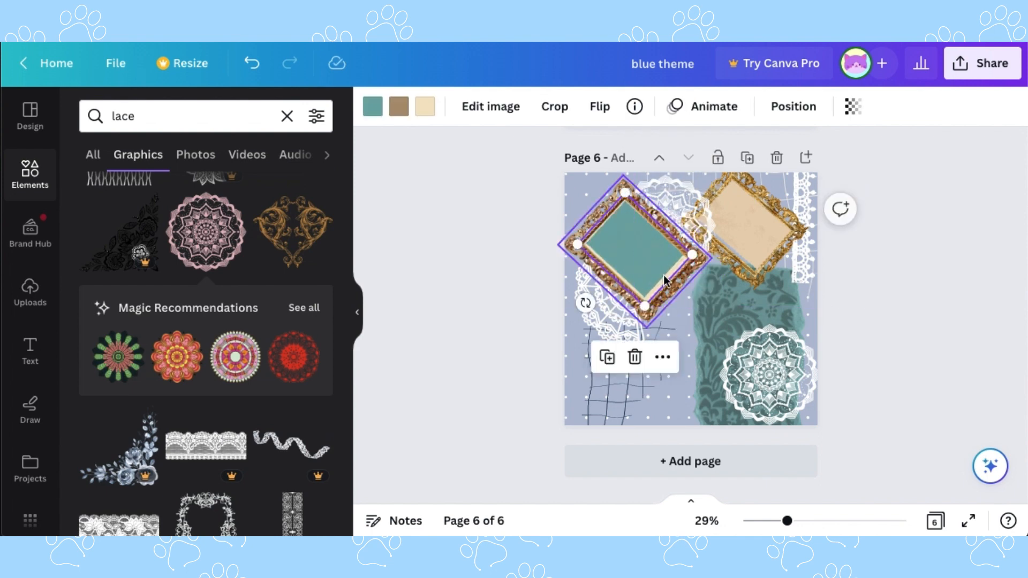
click(499, 247)
Browse the lace graphics for a wide openwork lace strip, add it to the page, and recolor it white
scroll(309, 325, down, 10)
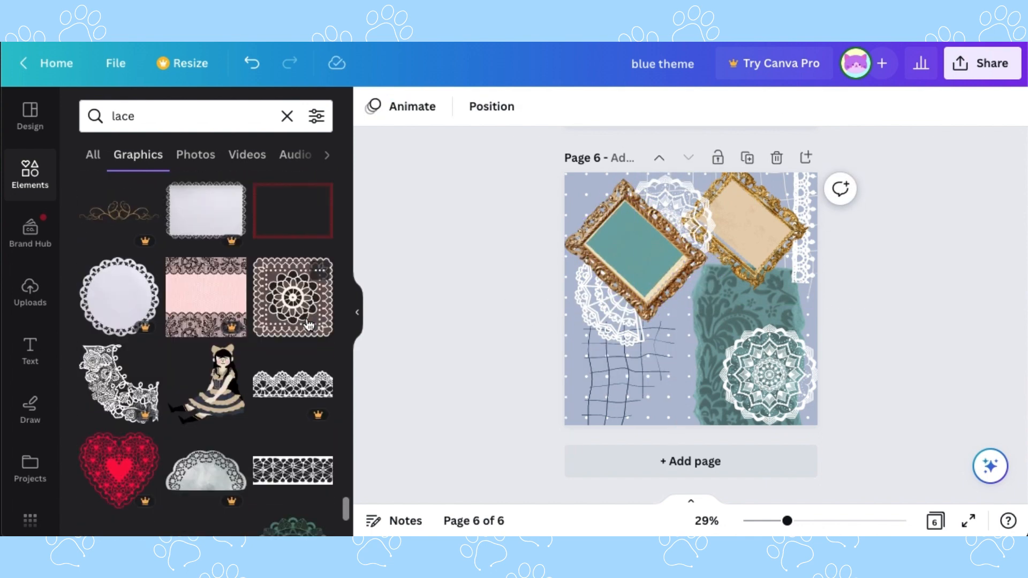
scroll(309, 325, down, 15)
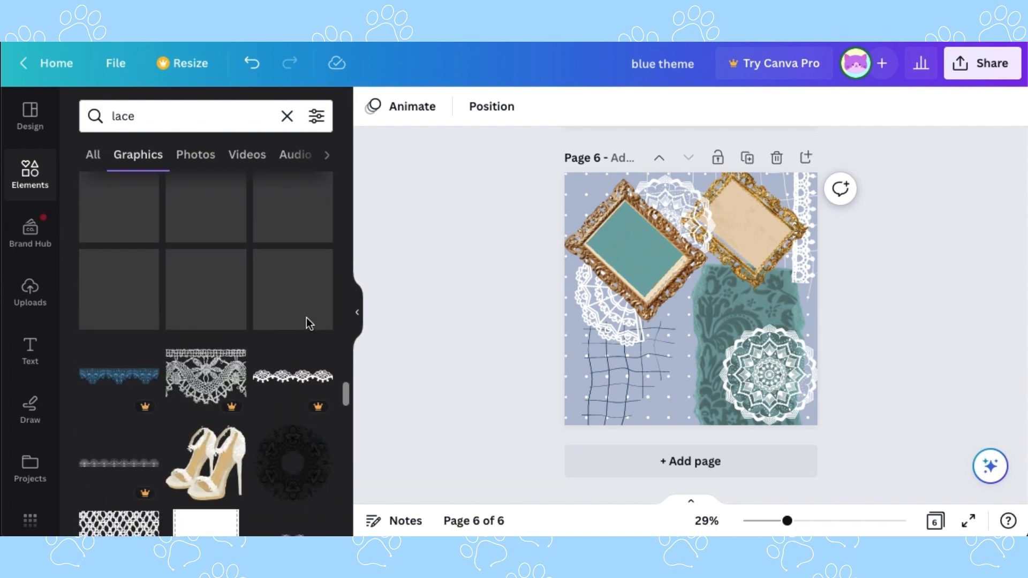
scroll(309, 323, down, 15)
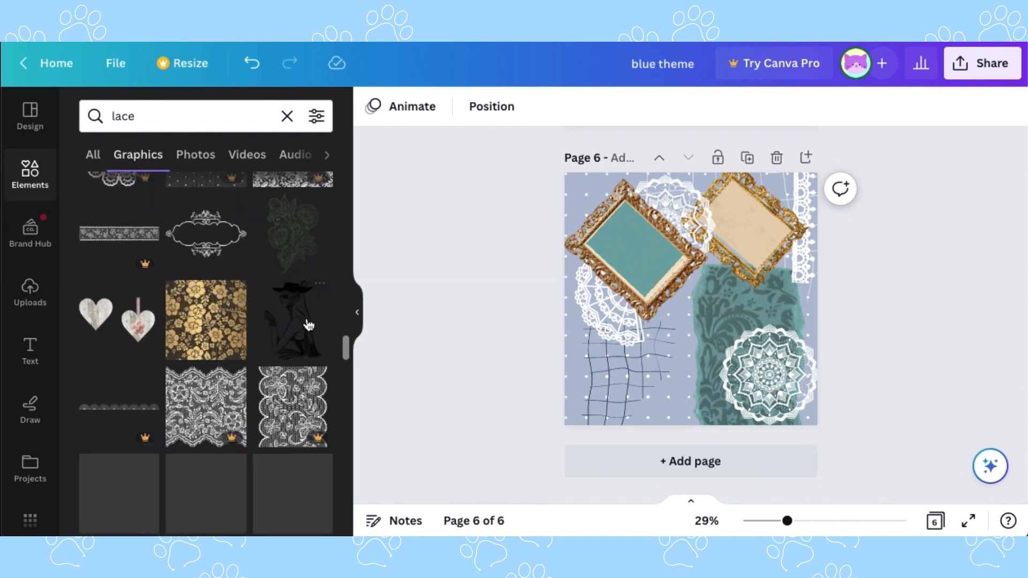
scroll(309, 325, down, 15)
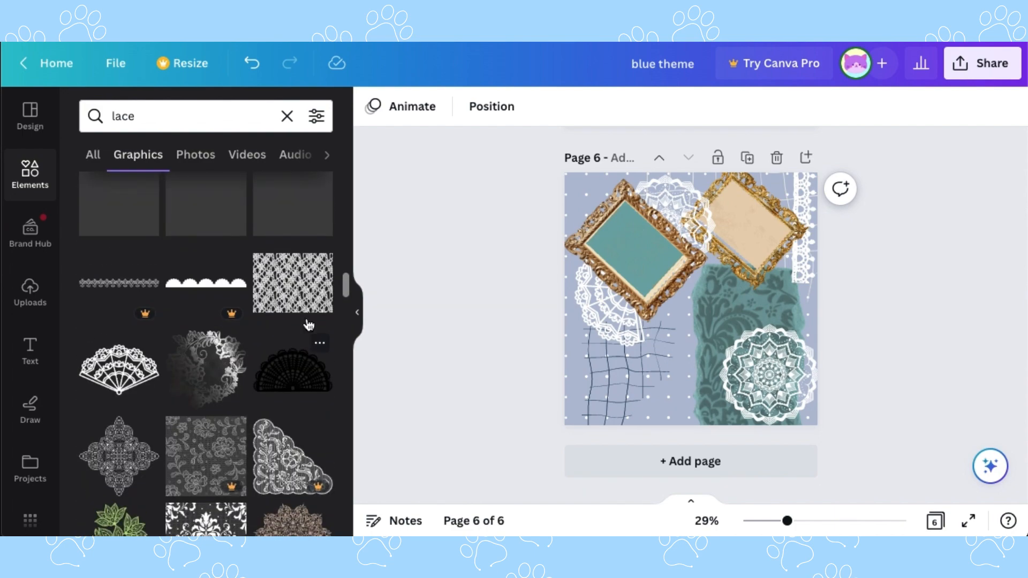
scroll(308, 324, up, 15)
click(122, 315)
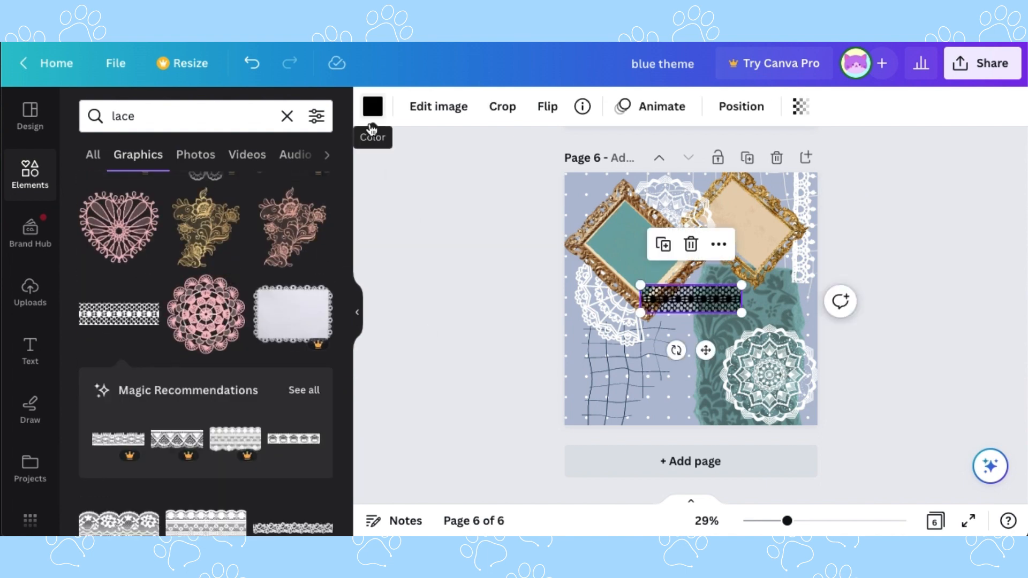
click(372, 106)
click(315, 323)
Turn the lace strip vertical, enlarge it past the page's lower edge beside the torn paper, and send it behind the frame
drag(676, 350, 736, 326)
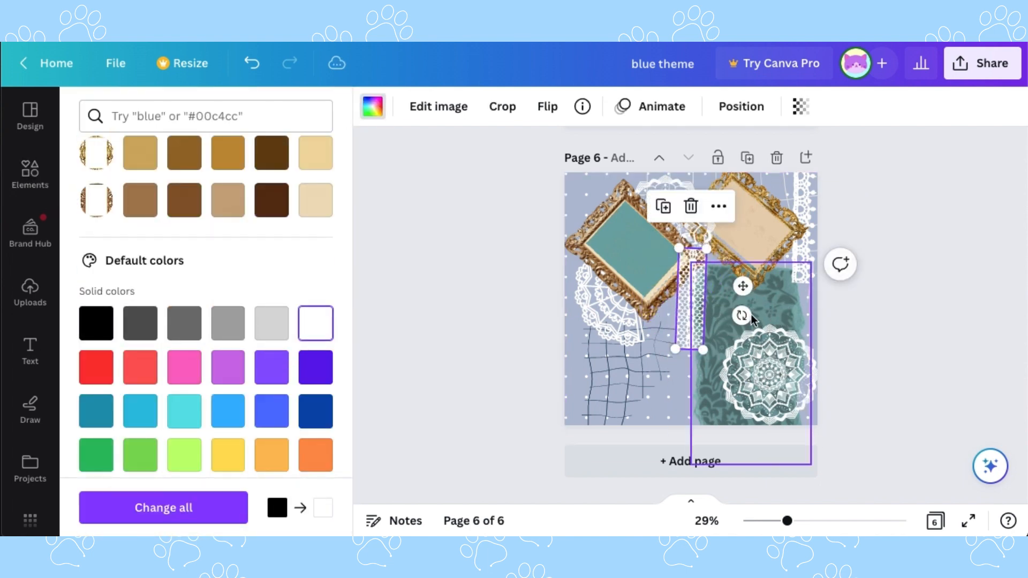
drag(675, 349, 618, 460)
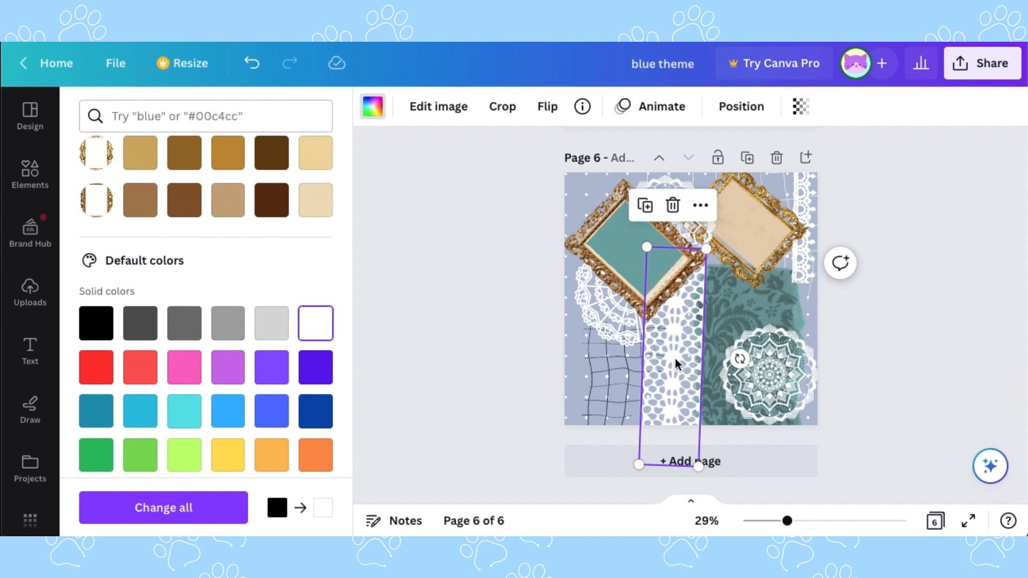
click(958, 368)
click(661, 380)
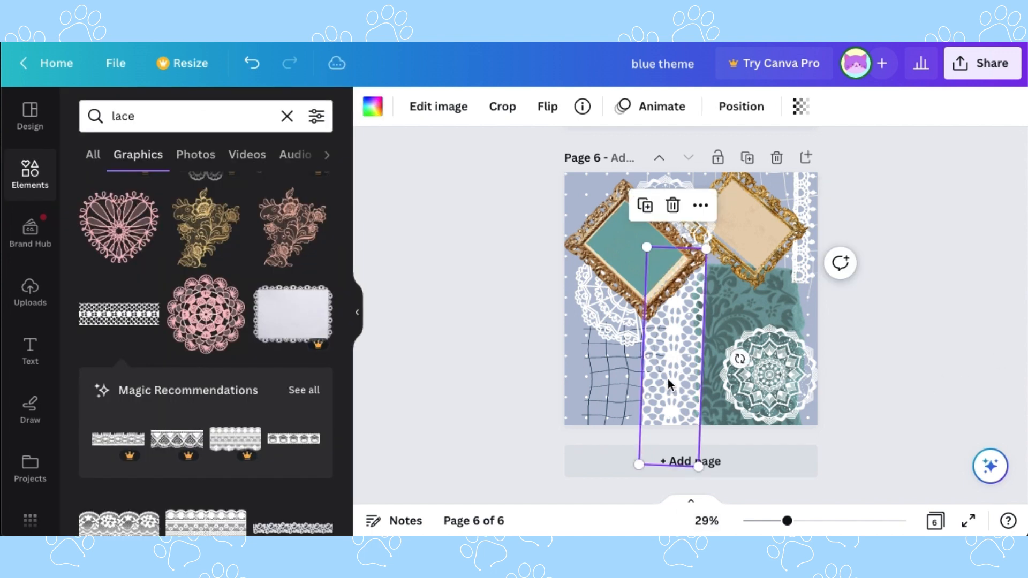
key(super+[)
click(901, 390)
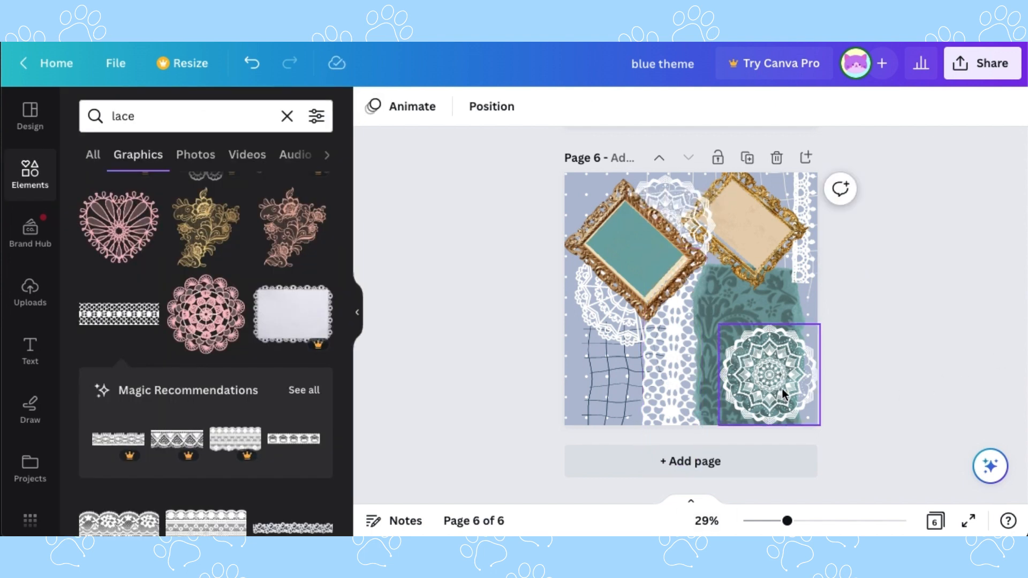
Search the graphics for "Blue flower", add the purple-blue budded branch, and place it across the page's lower-left corner
click(281, 124)
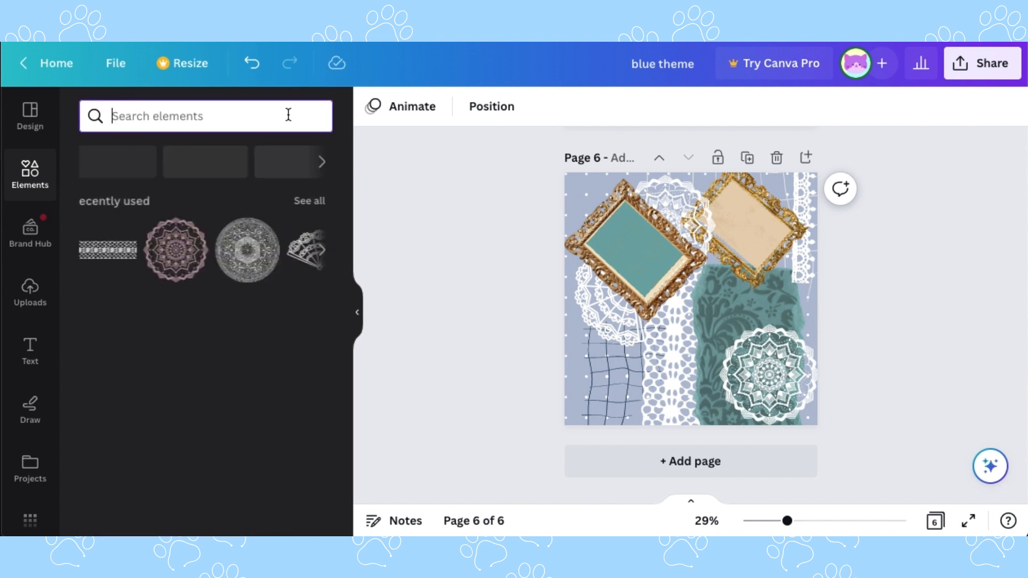
click(195, 120)
text(Blue flower)
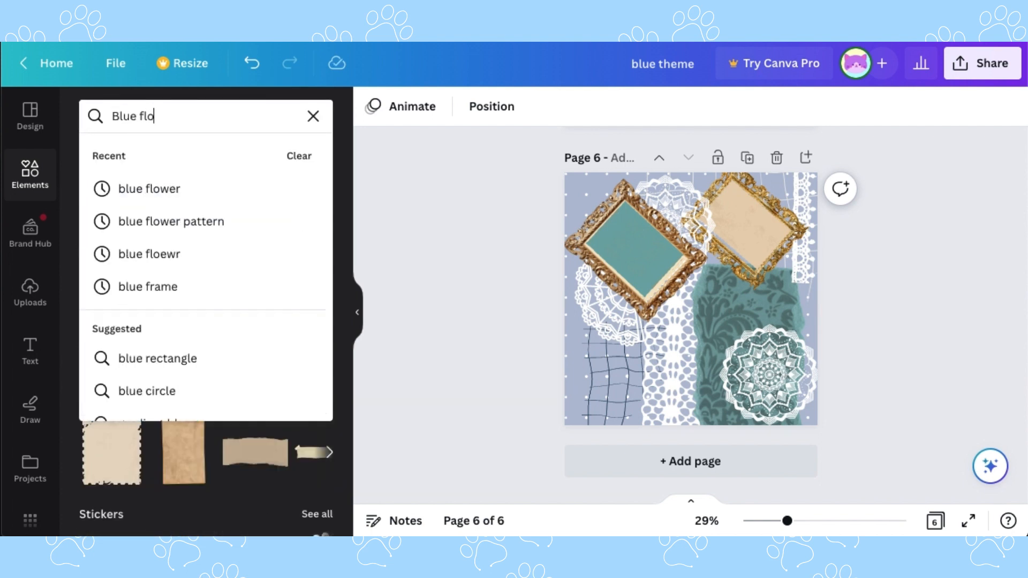
key(Return)
click(319, 241)
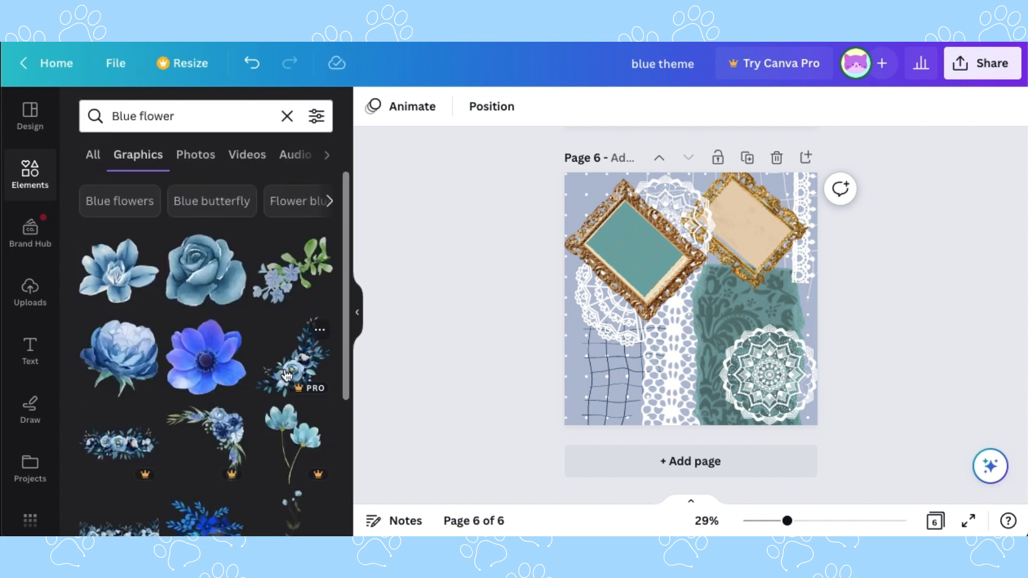
scroll(180, 358, down, 15)
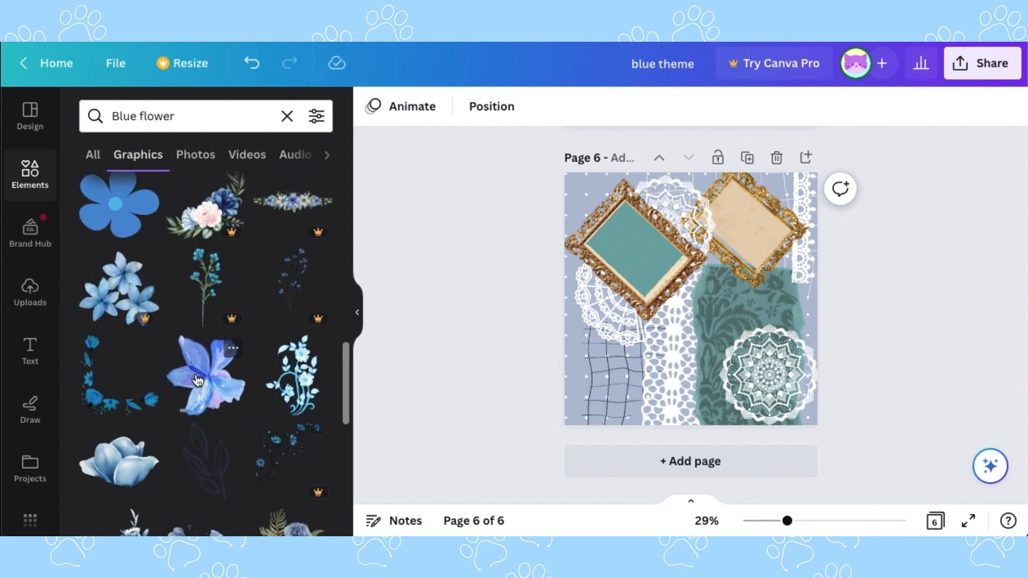
scroll(198, 380, down, 5)
click(287, 184)
drag(670, 339, 621, 443)
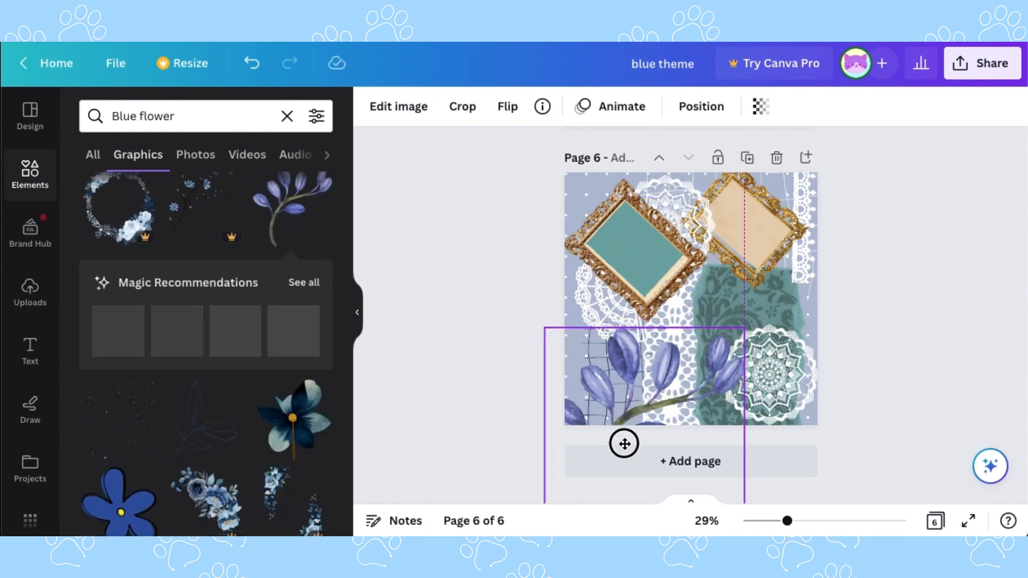
Turn the gold frame and its beige stamp nearly upright, and lower both onto the top of the teal torn paper
scroll(276, 382, down, 2)
scroll(276, 382, down, 10)
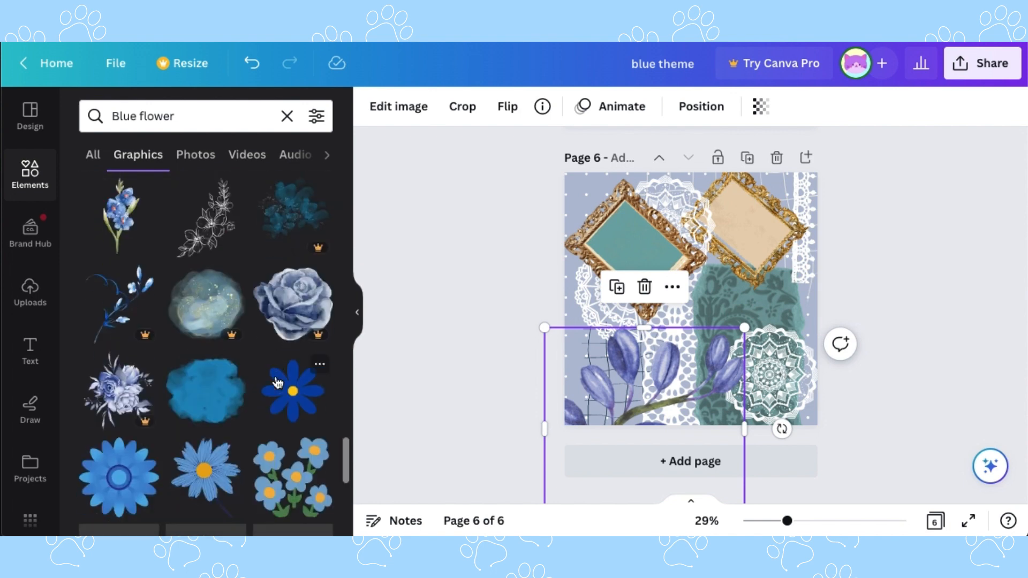
scroll(276, 382, down, 2)
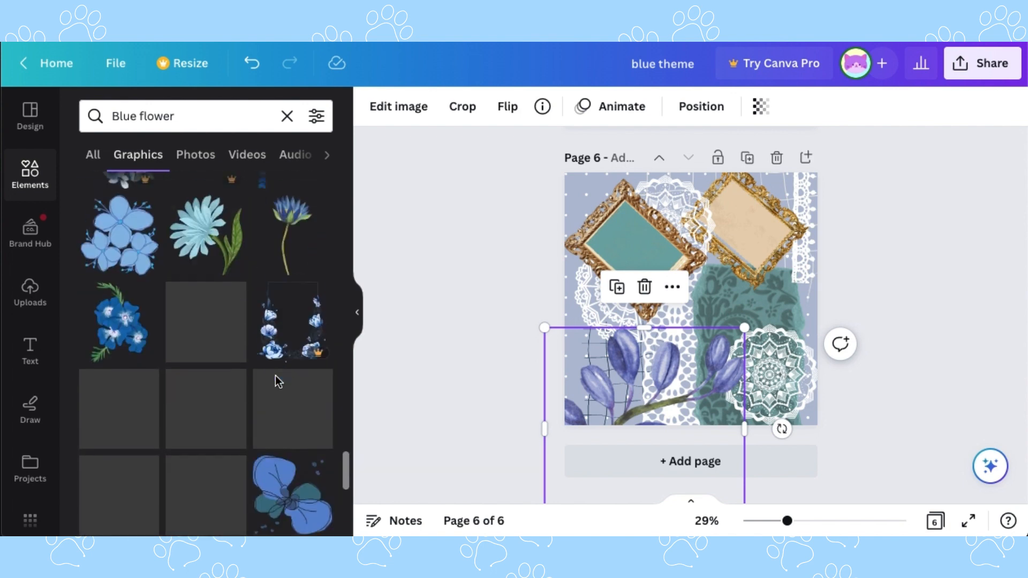
click(756, 253)
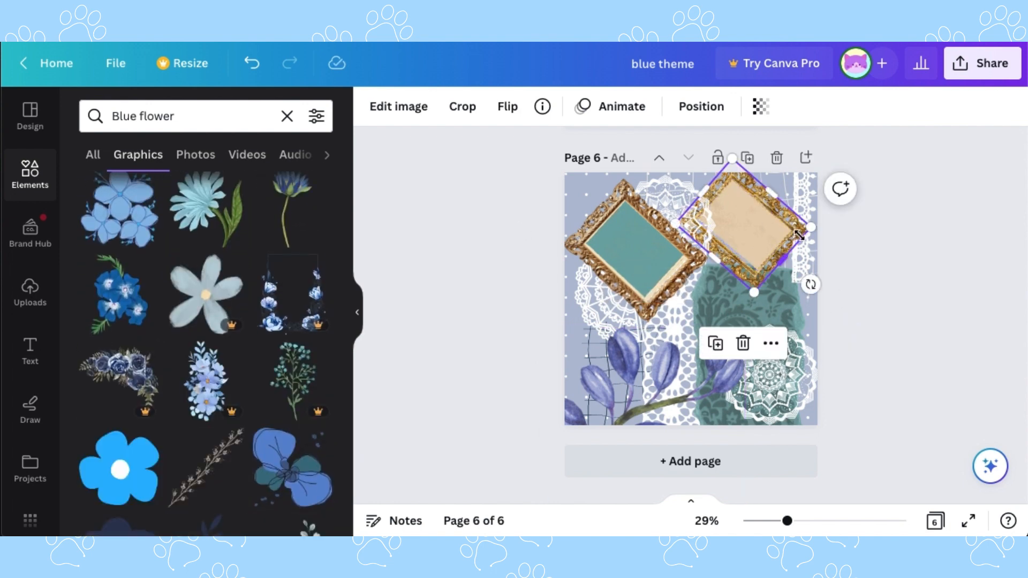
drag(814, 276, 733, 332)
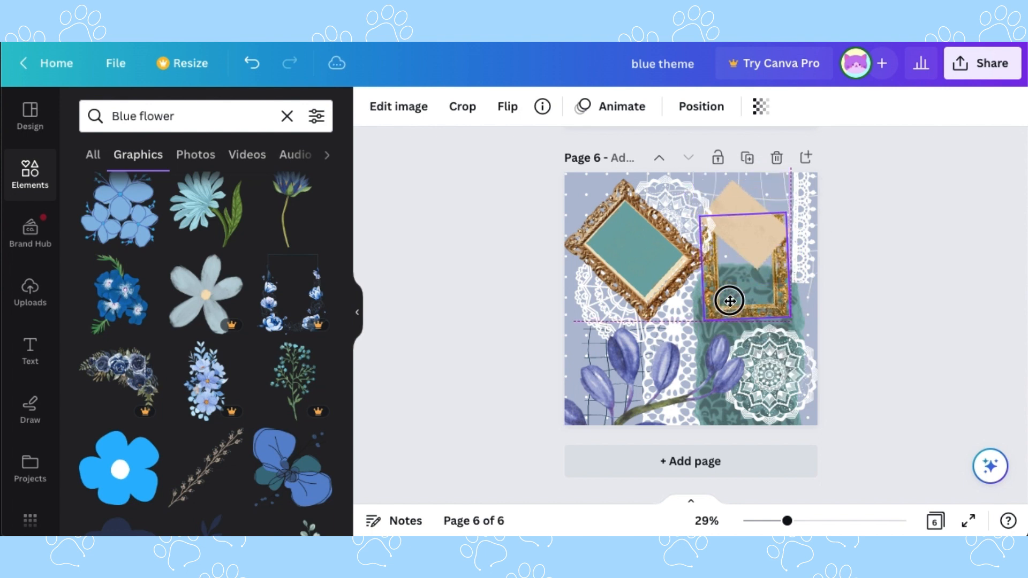
click(747, 244)
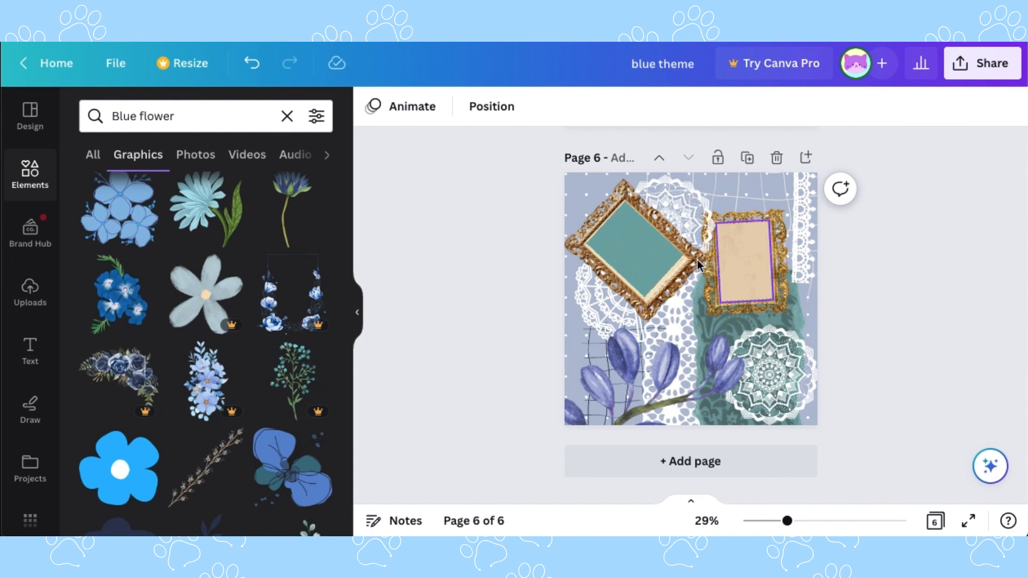
scroll(263, 400, down, 9)
click(264, 400)
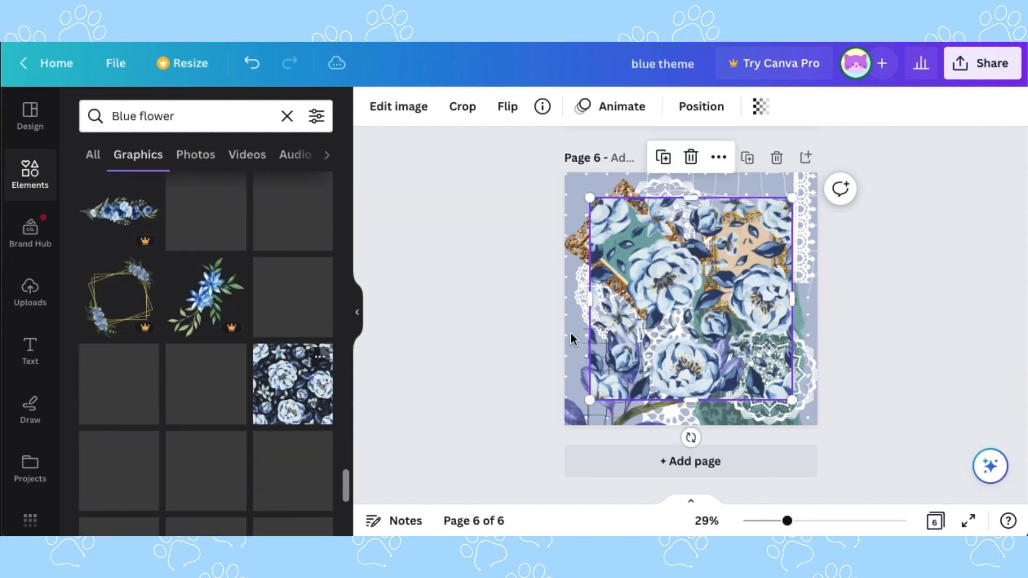
drag(571, 337, 610, 231)
key(Delete)
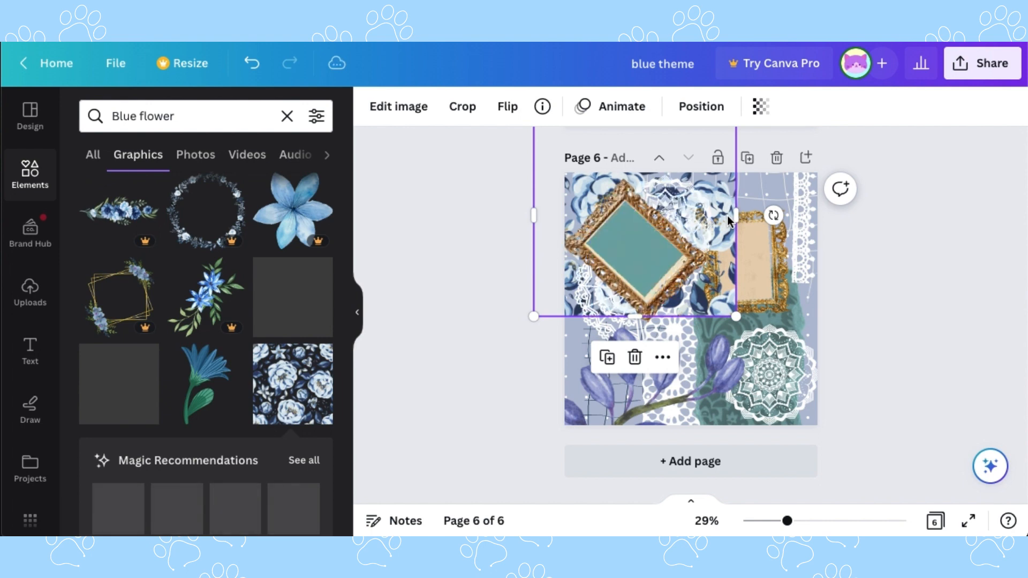
Browse the blue flower graphics, add the dark blue four-petal pressed flower, and place it small on the upright frame's upper-right corner
scroll(291, 368, down, 2)
scroll(291, 368, down, 10)
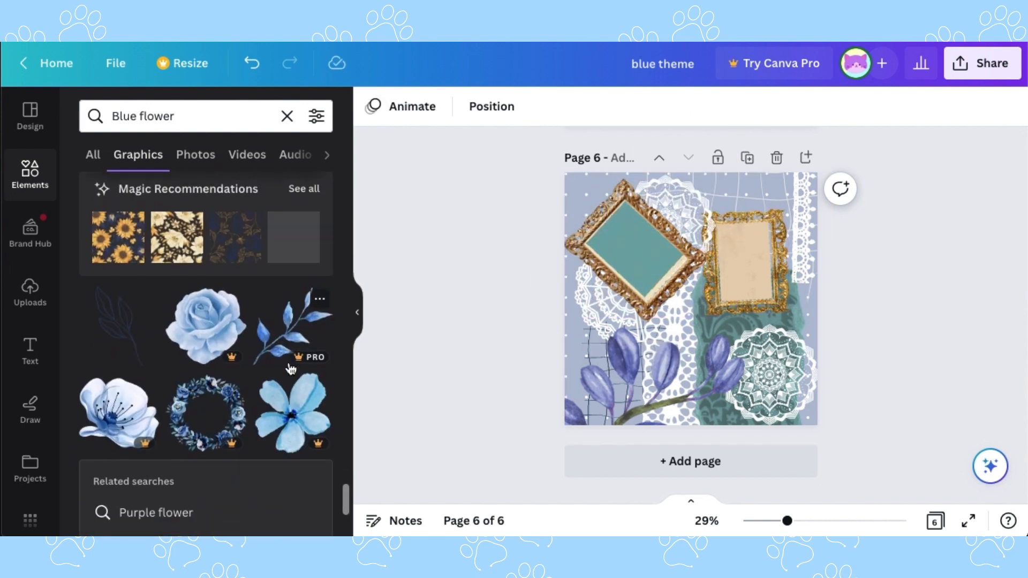
click(206, 348)
drag(602, 380, 751, 235)
Add the blue pressed daisy from the similar-graphics recommendations, shrink it, and center it on the lower doily
click(304, 424)
click(292, 224)
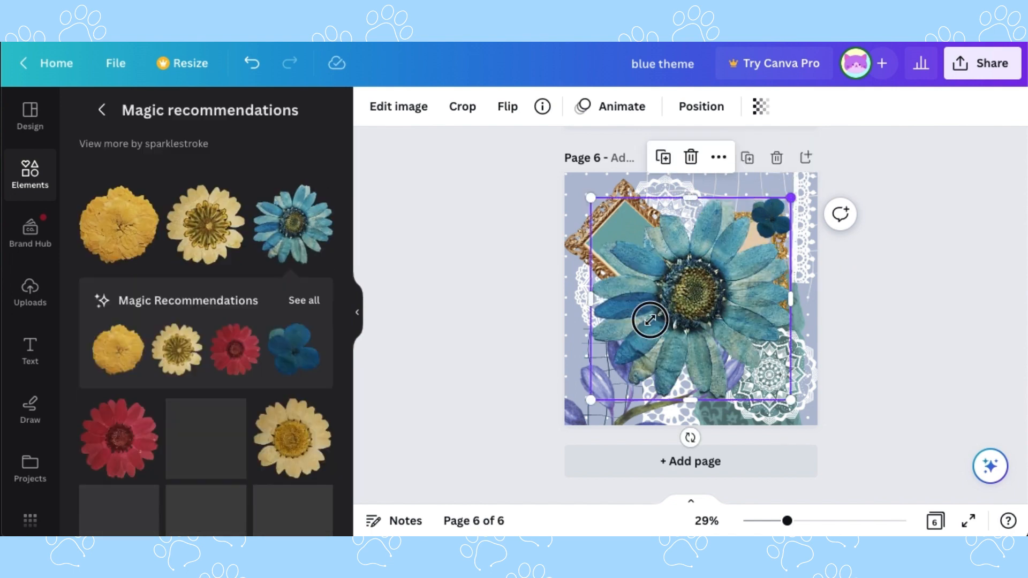
drag(791, 196, 619, 378)
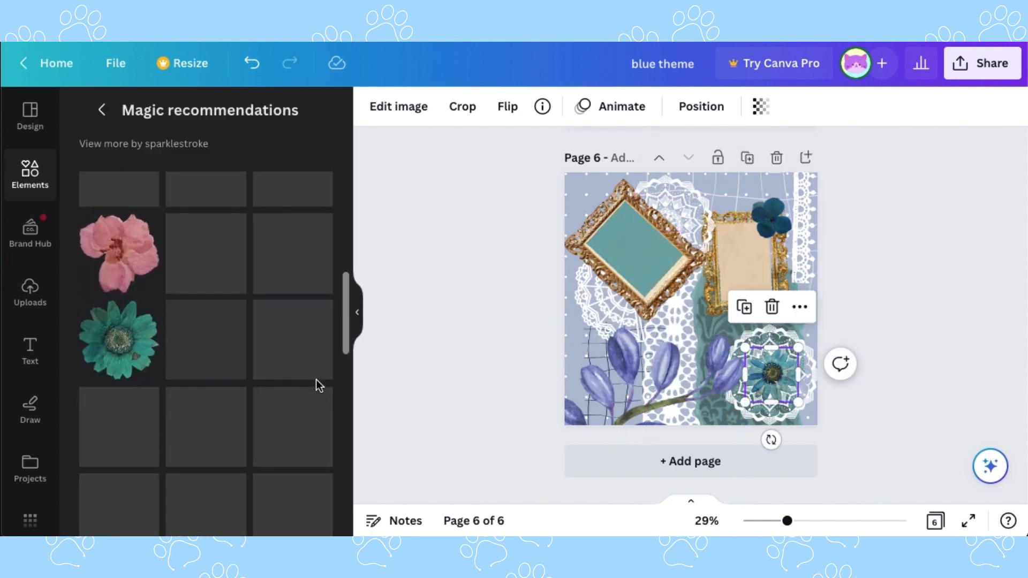
Duplicate the blue daisy to put one on the tilted frame's upper-left side and four smaller ones across the lace below
click(101, 110)
scroll(282, 359, down, 3)
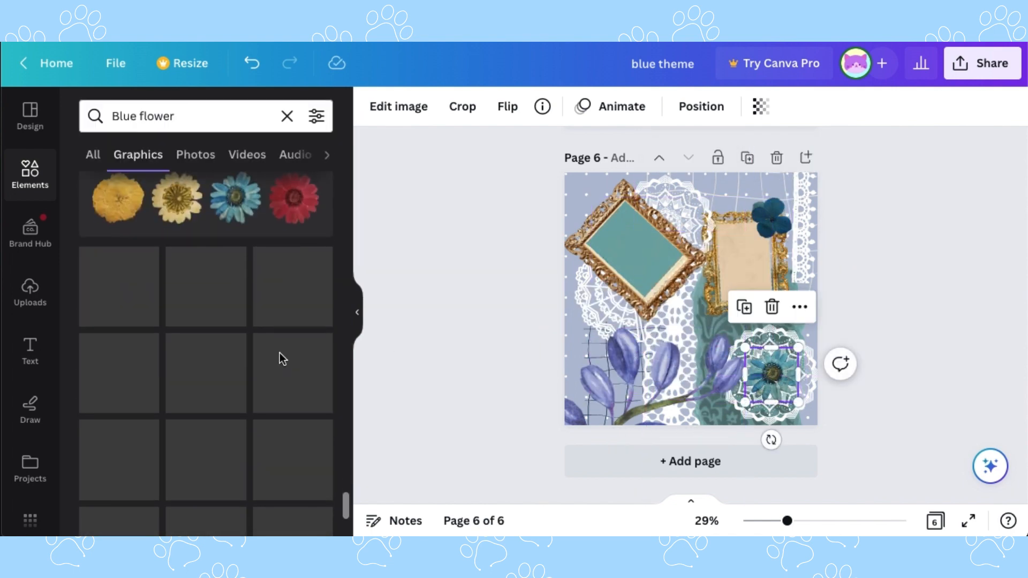
key(super+d)
drag(771, 374, 582, 348)
click(773, 373)
key(super+d)
key(super+d)
scroll(345, 350, down, 3)
click(612, 316)
key(super+d)
click(645, 336)
Search the graphics for "shell" and place two cream scallop shells of different sizes along the branch near the page's lower edge
scroll(291, 383, down, 2)
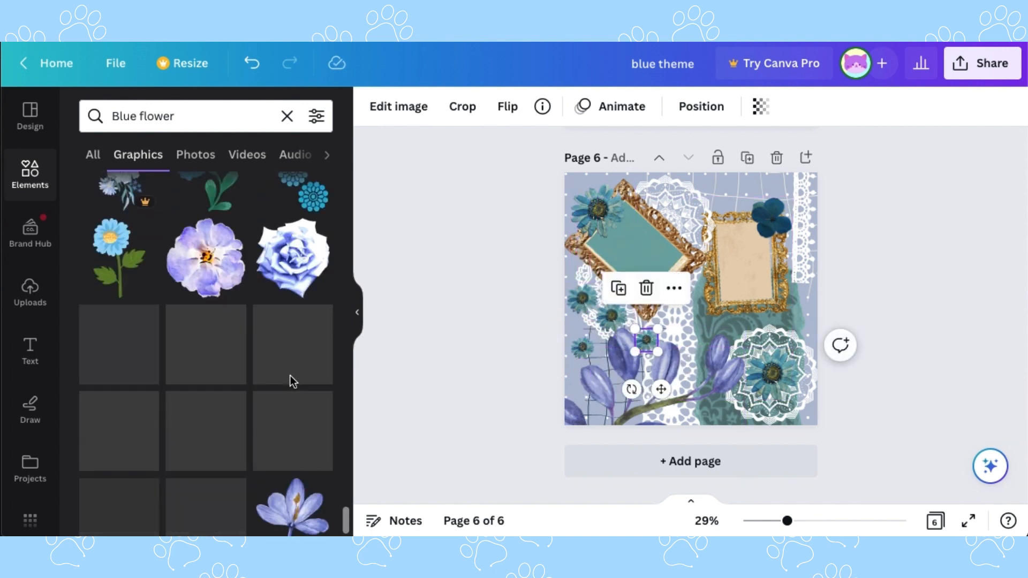
scroll(243, 342, down, 8)
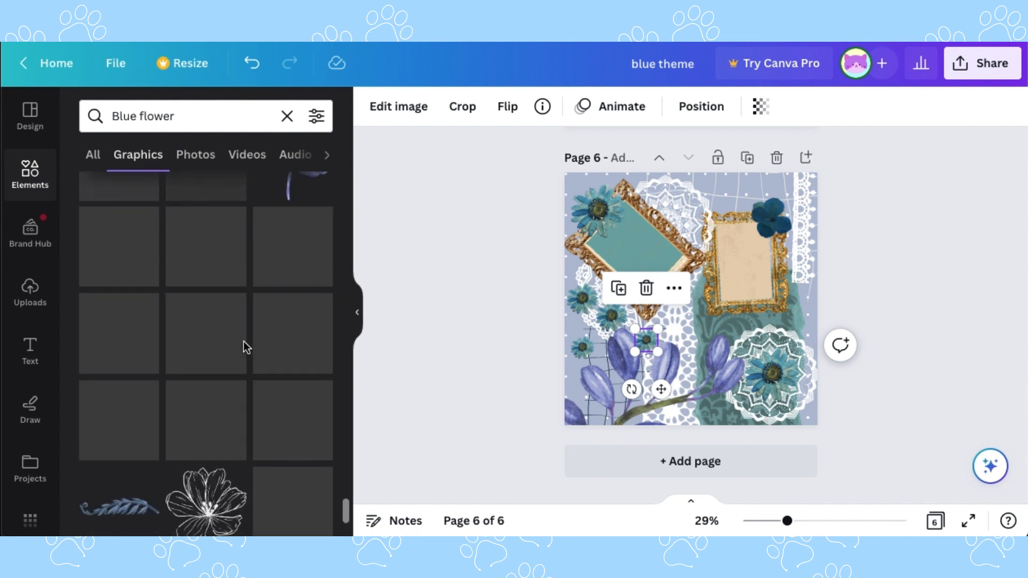
scroll(266, 340, down, 10)
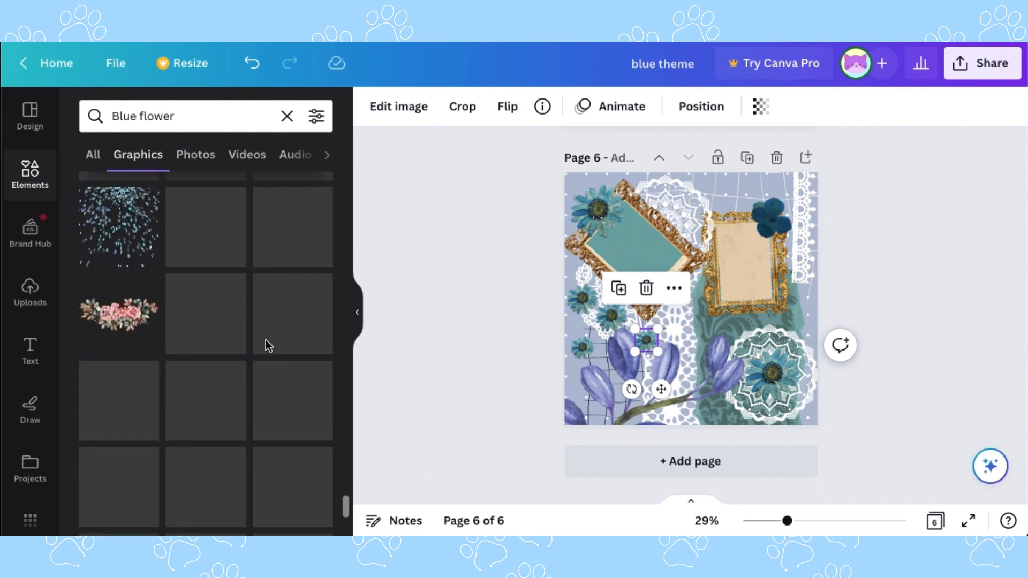
click(286, 116)
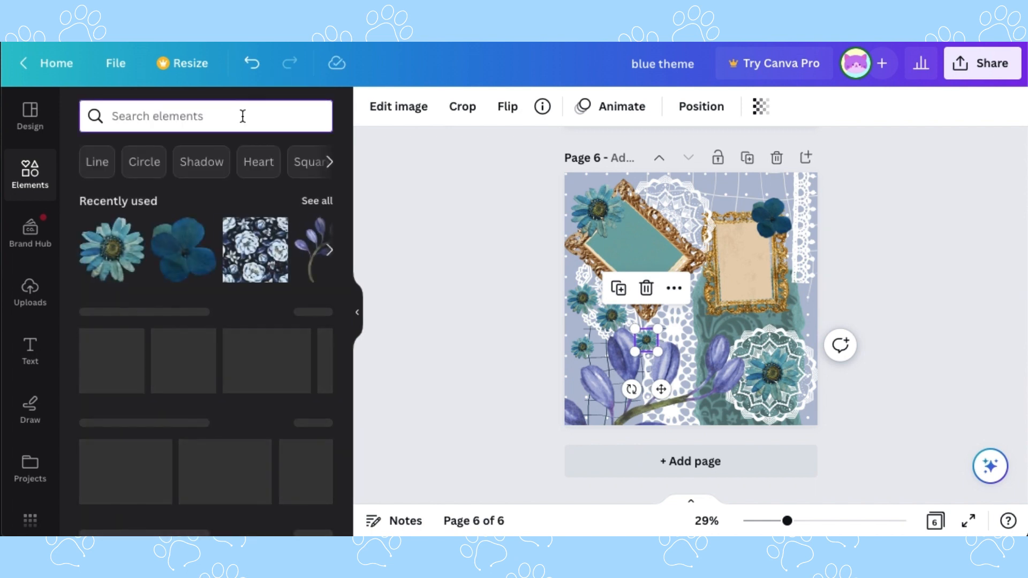
text(shell)
key(Return)
click(317, 239)
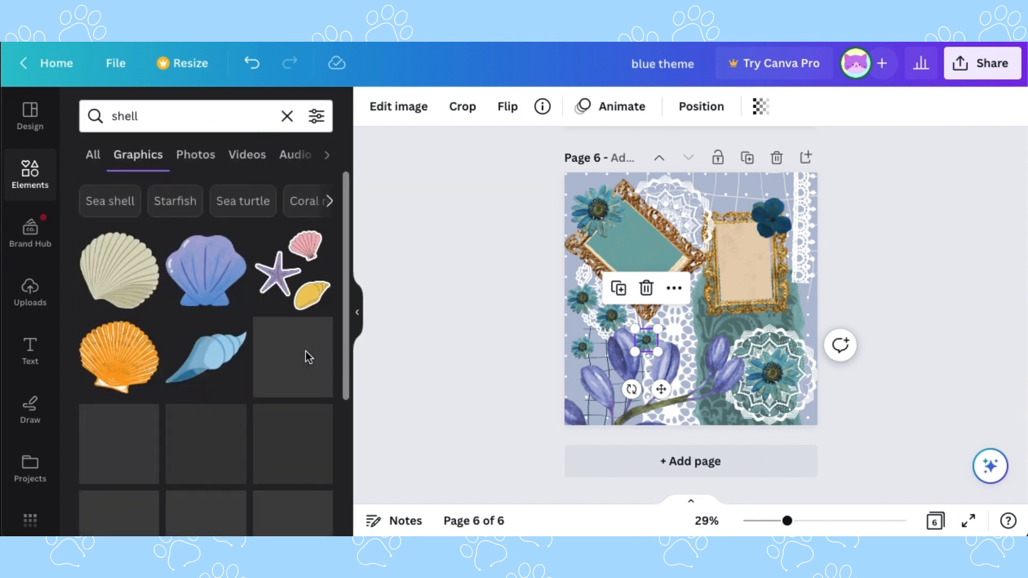
click(145, 299)
drag(640, 250, 687, 386)
drag(670, 442, 684, 397)
Add the uploaded illustration of the dark-haired woman holding a camera, shrink it, and place it in front of the two frames
scroll(228, 412, down, 10)
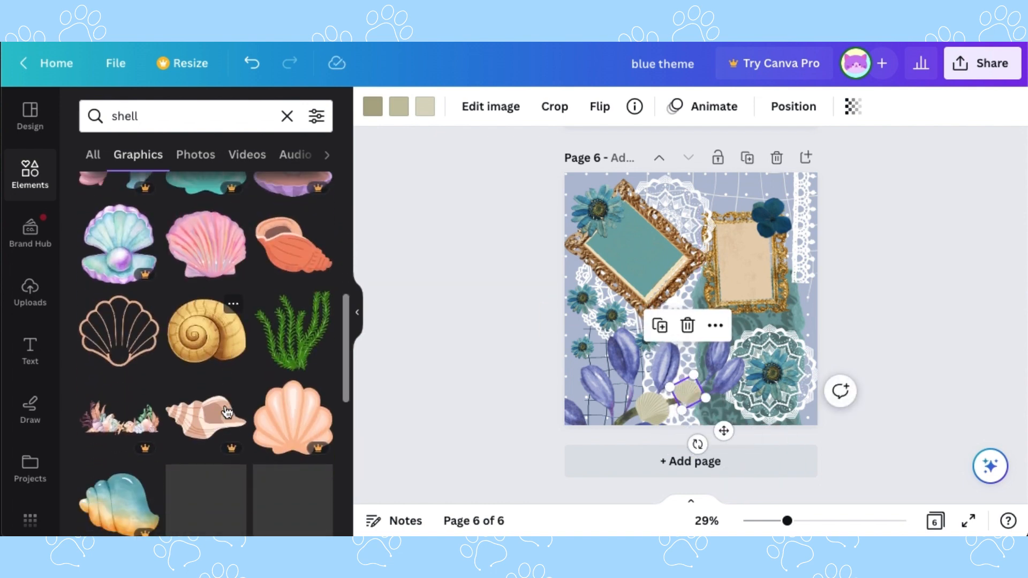
scroll(228, 413, up, 5)
click(30, 294)
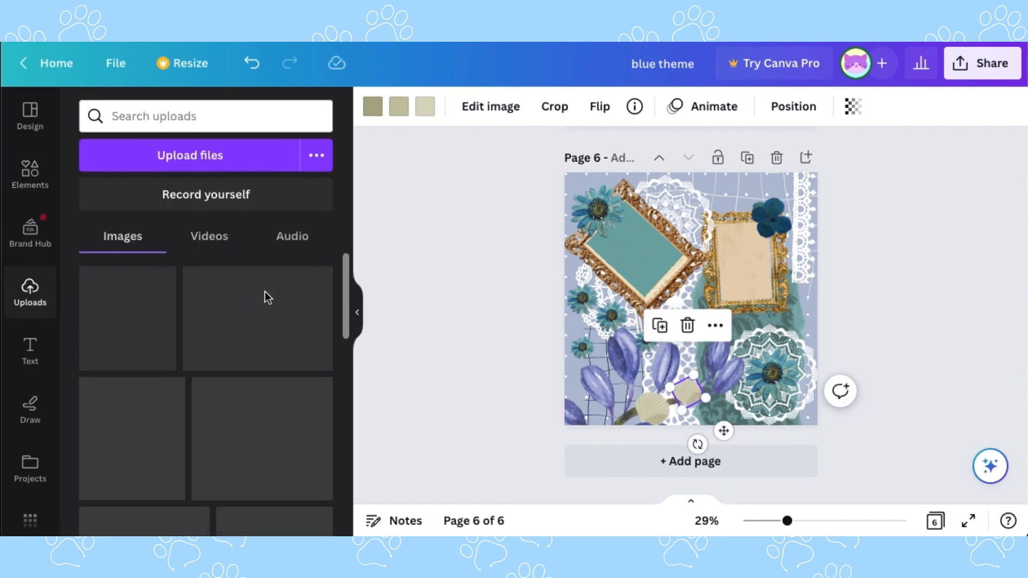
scroll(265, 296, down, 5)
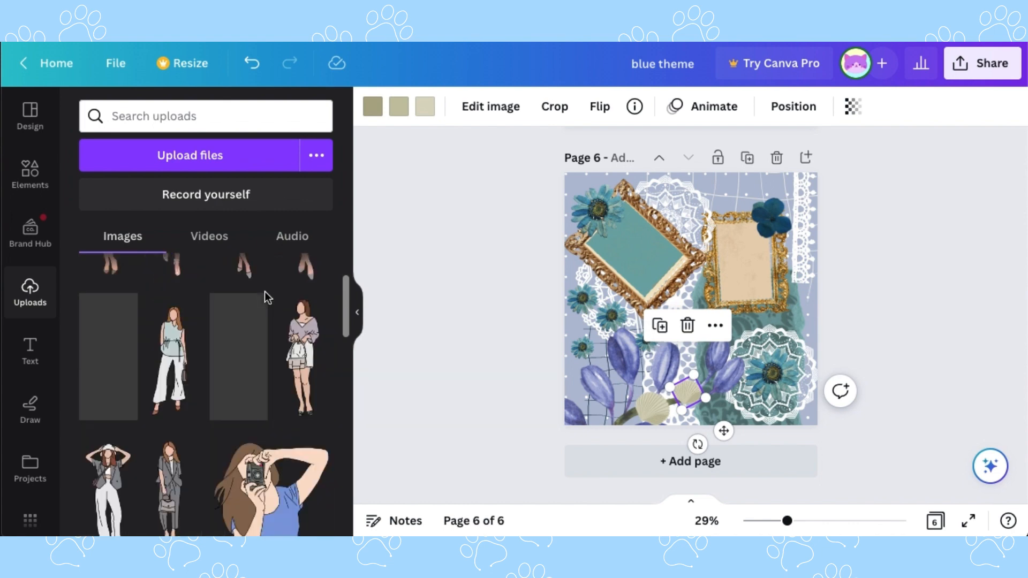
scroll(266, 298, down, 3)
scroll(266, 298, down, 3)
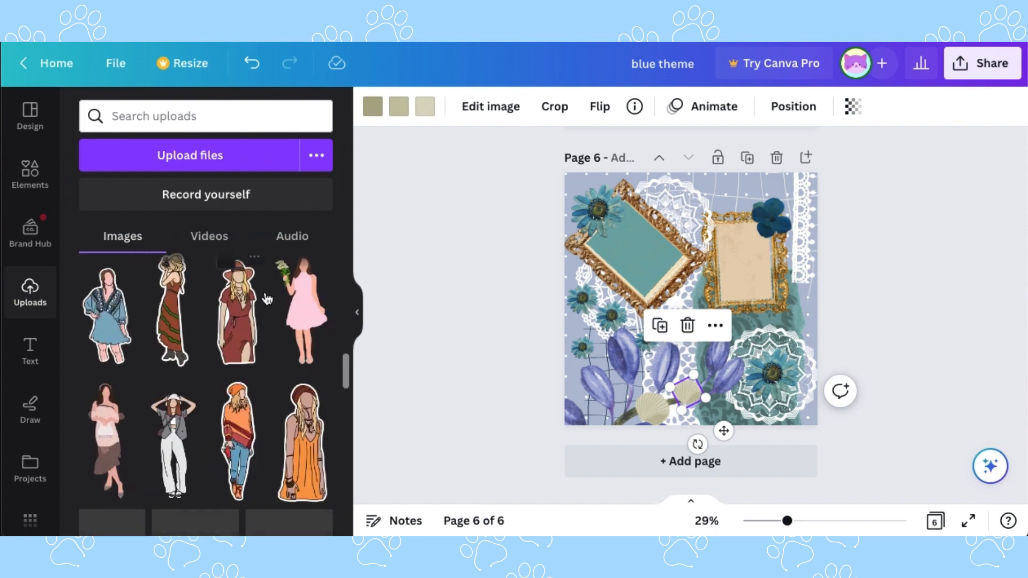
scroll(266, 298, up, 5)
scroll(267, 299, up, 1)
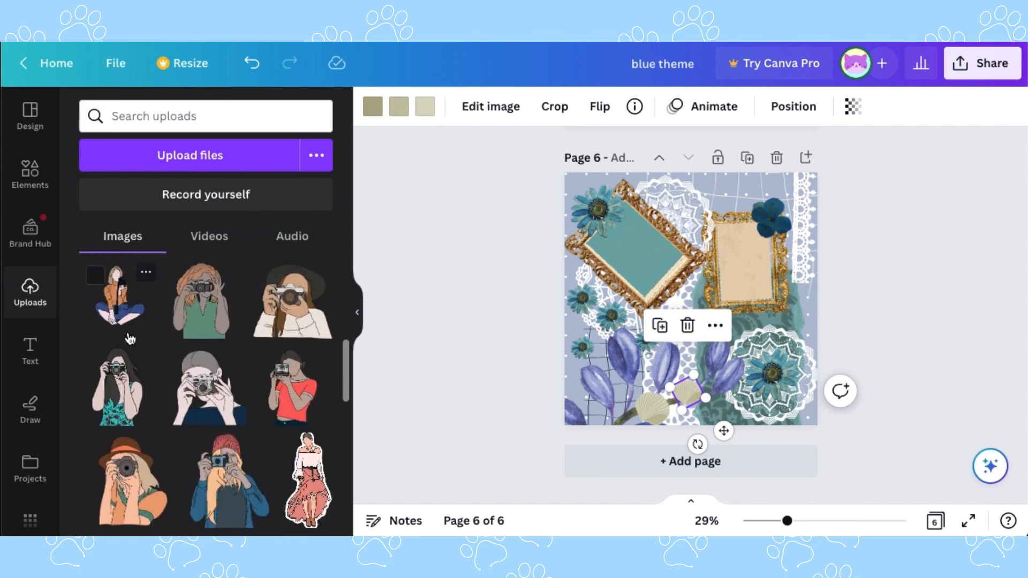
click(121, 375)
mouse_move(594, 198)
mouse_down()
mouse_move(641, 243)
mouse_move(605, 211)
mouse_up()
click(672, 356)
drag(597, 392, 630, 359)
drag(725, 305, 726, 294)
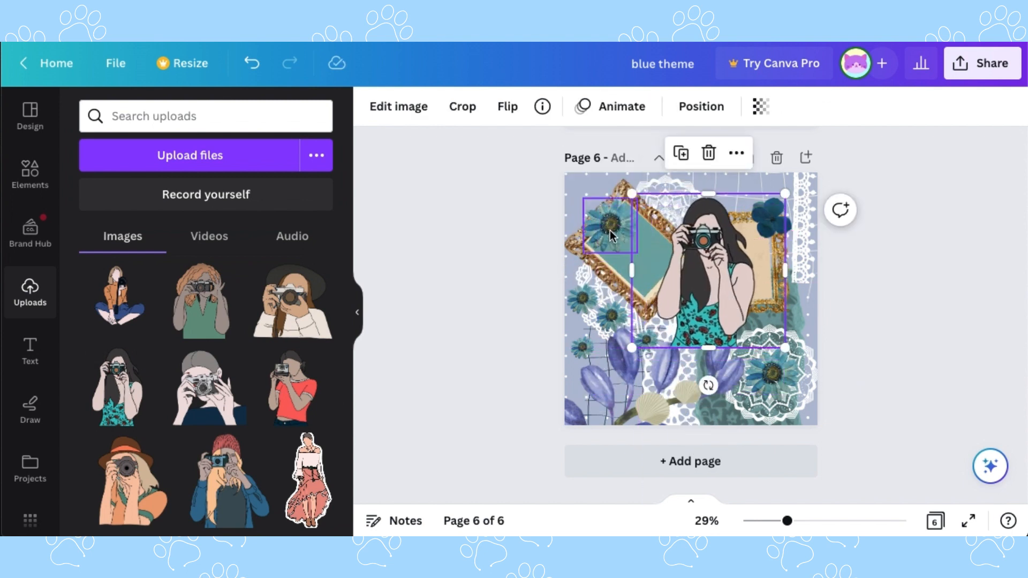
Move the large daisy to the tilted frame's lower-right edge, and layer the budded branch in front of the woman
drag(612, 228, 662, 274)
click(888, 279)
click(632, 366)
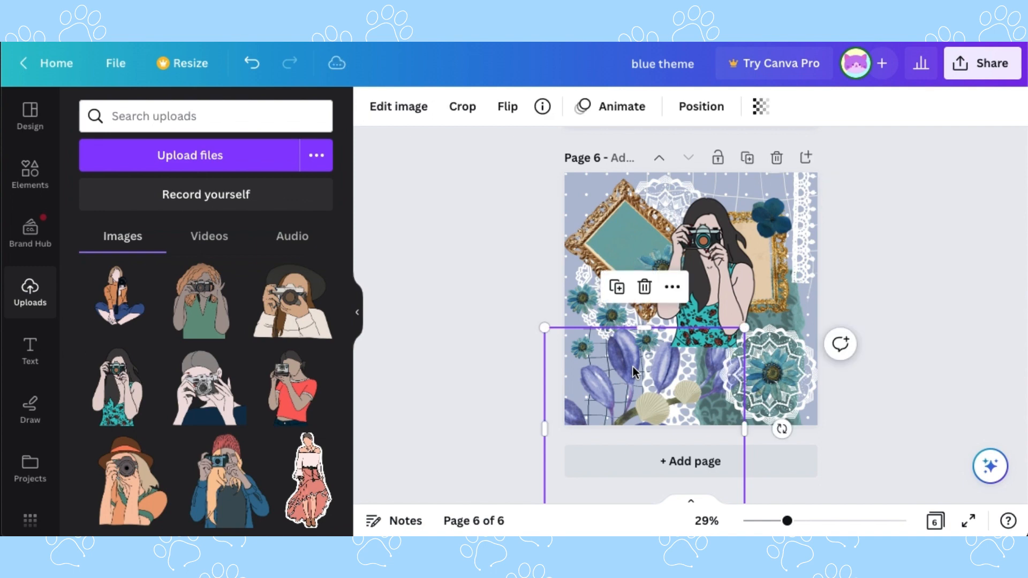
click(718, 312)
click(949, 319)
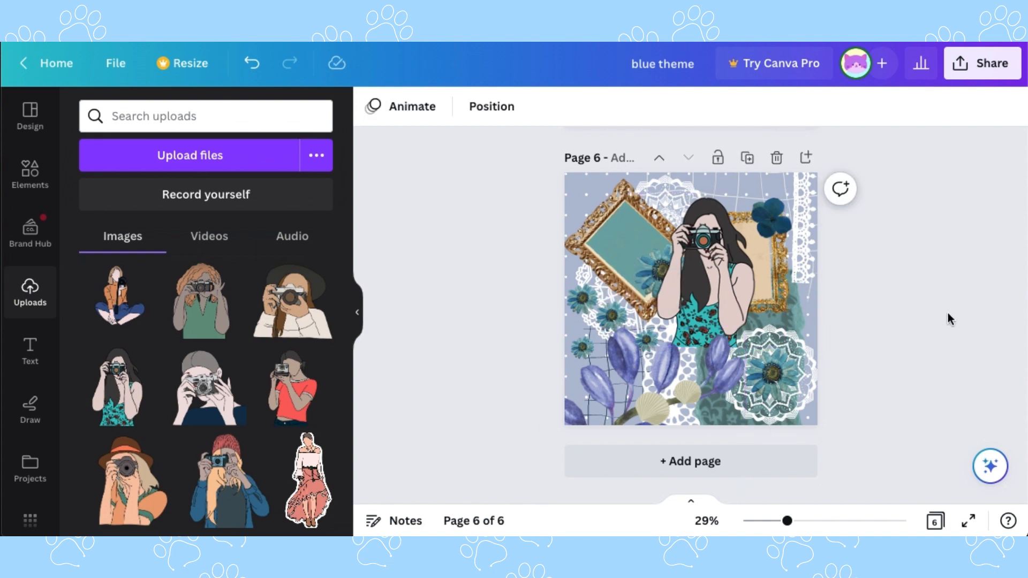
Add another dark blue four-petal pressed flower from the recently used elements and place it small at the woman's lower edge
click(30, 174)
scroll(223, 426, down, 5)
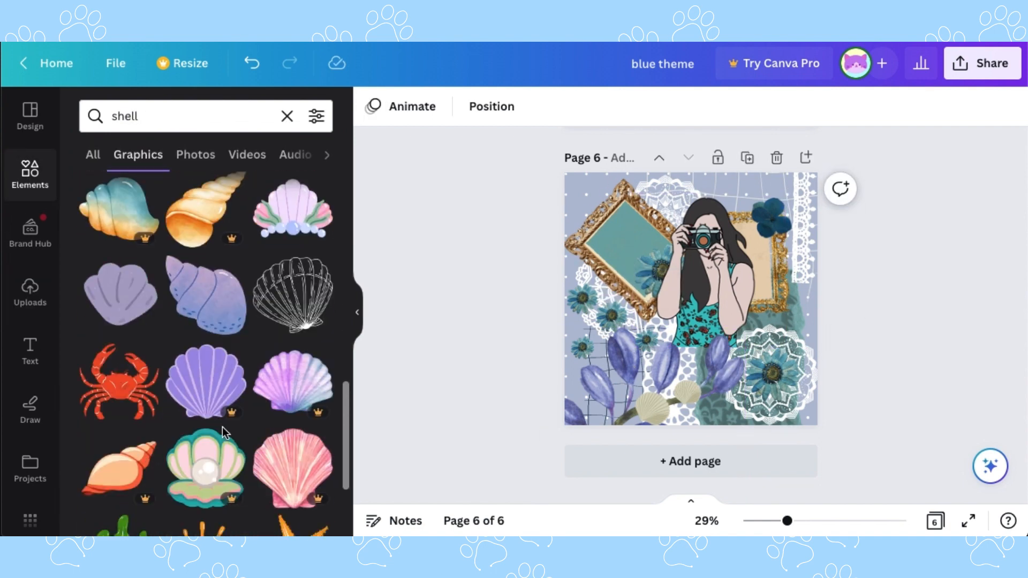
click(286, 116)
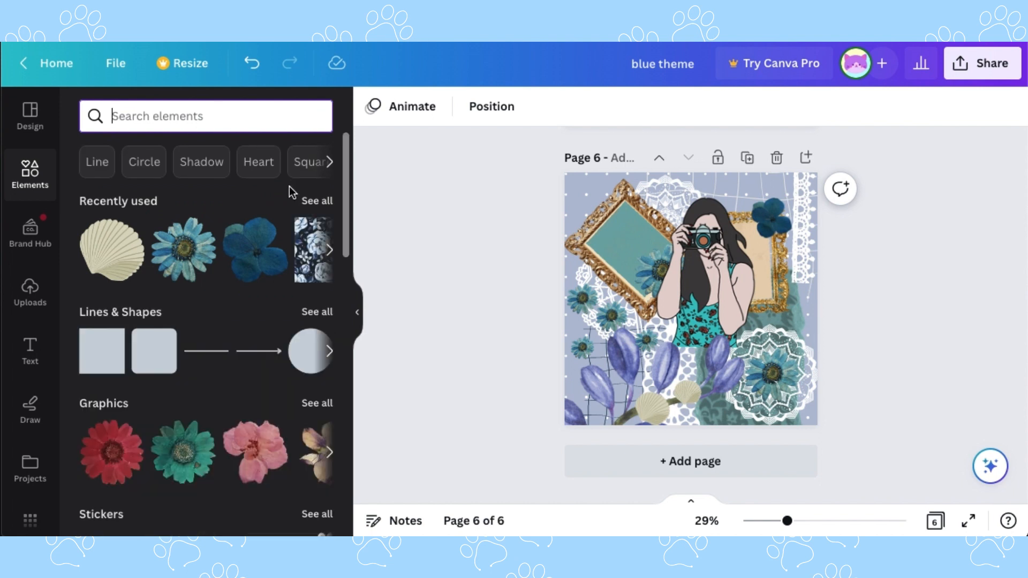
click(253, 265)
drag(691, 297, 686, 347)
Duplicate a small daisy and place the copy at the woman's lower-right edge beside the doily
click(581, 345)
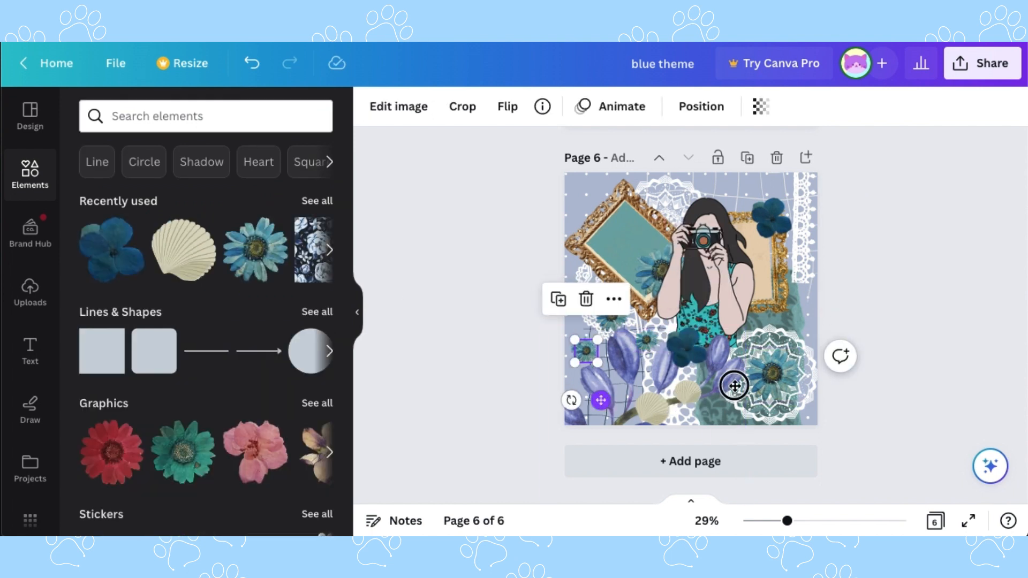
drag(734, 385, 751, 396)
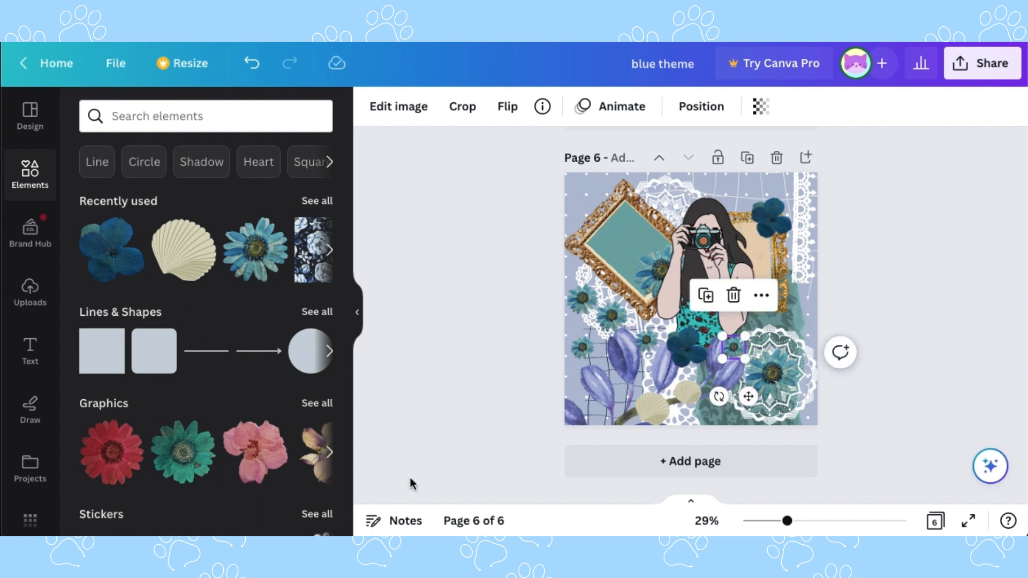
click(957, 338)
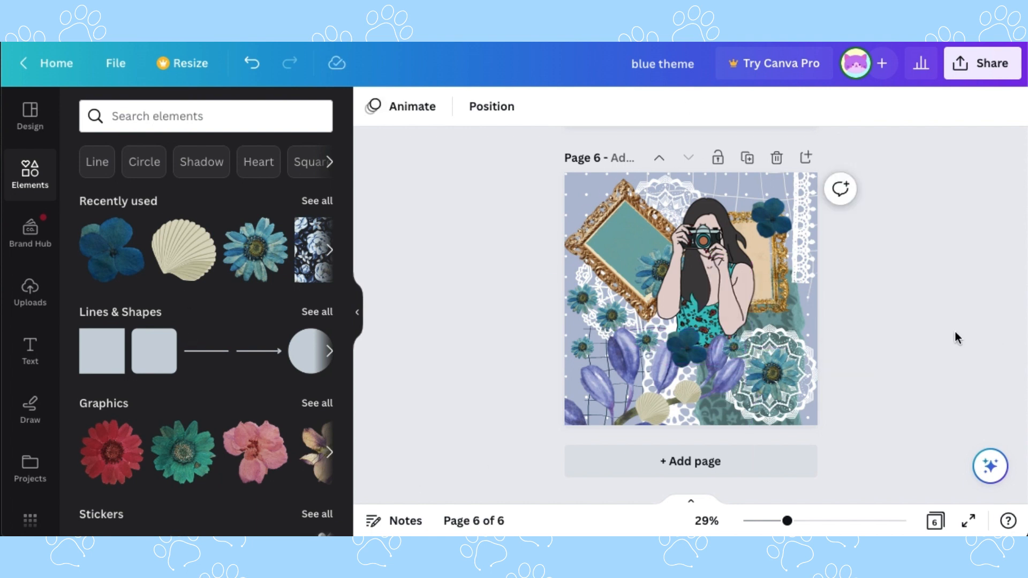
Add a square, colour it white, flatten and widen it into a thin strip, and place it at the page's upper-left area
click(111, 341)
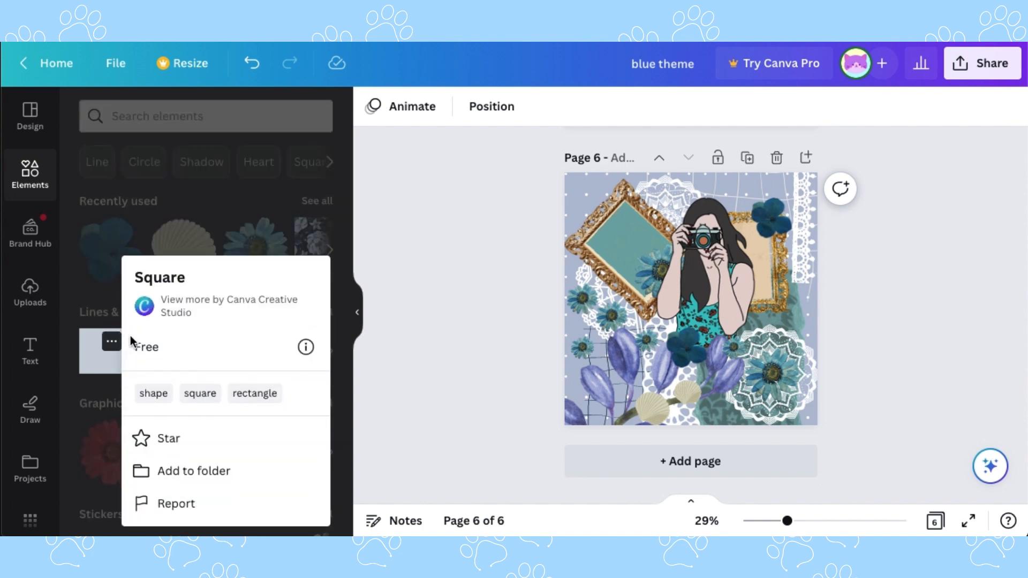
key(r)
click(459, 106)
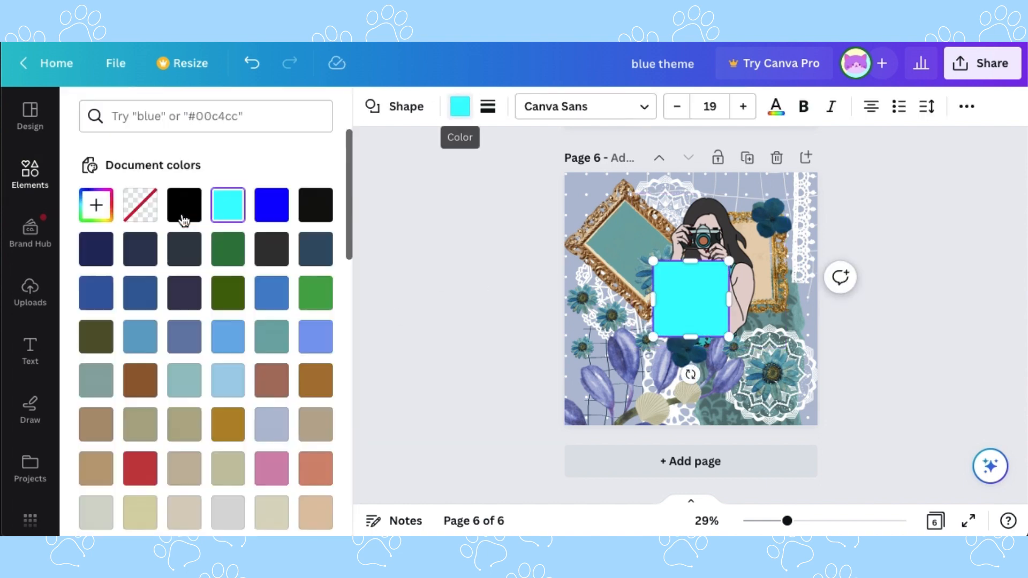
scroll(316, 225, down, 5)
click(315, 215)
drag(690, 337, 692, 280)
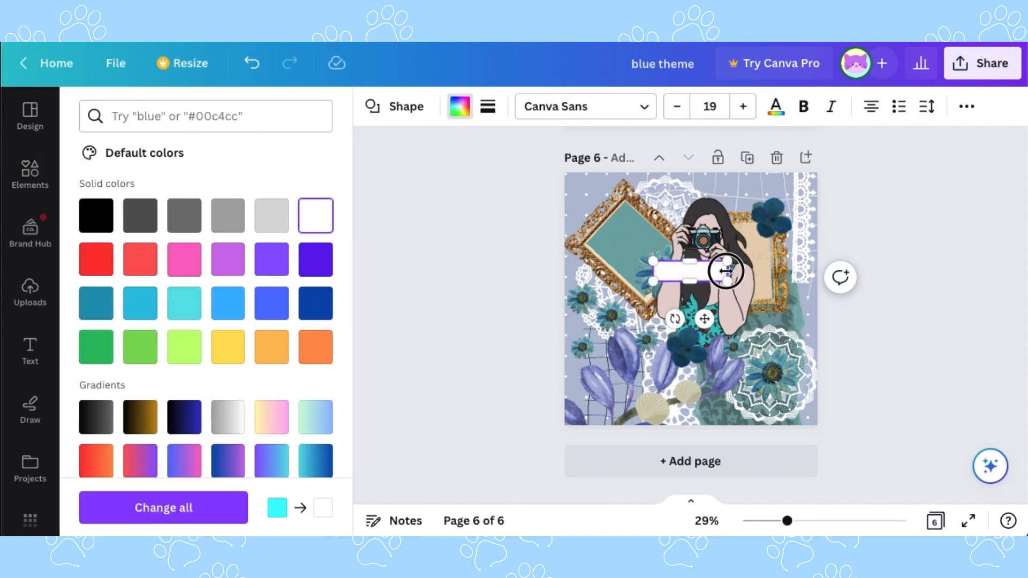
drag(727, 317, 648, 252)
Set the white strip's font to ITC Bauhaus and enter "independent" as its text
click(644, 109)
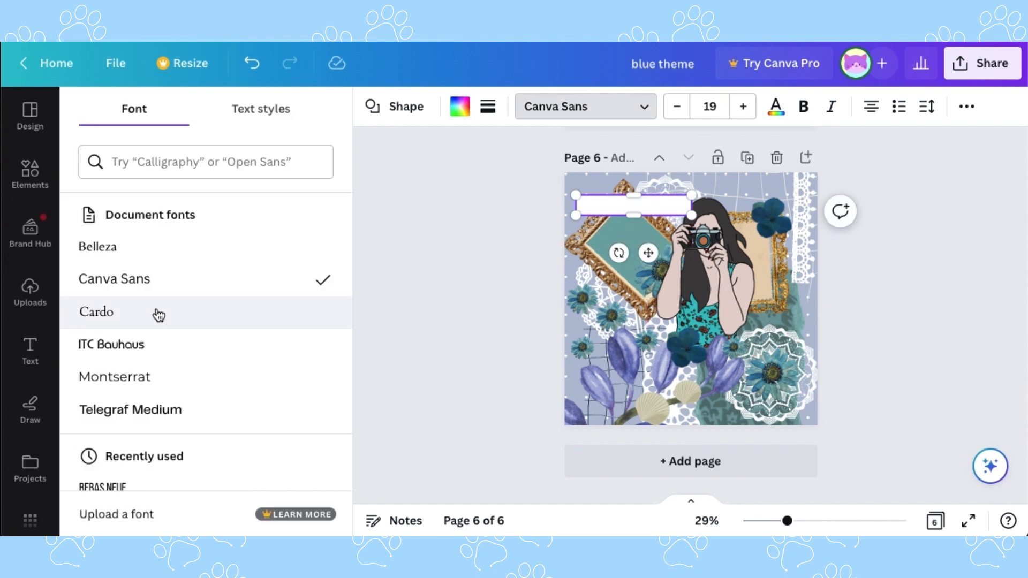
click(107, 342)
click(648, 205)
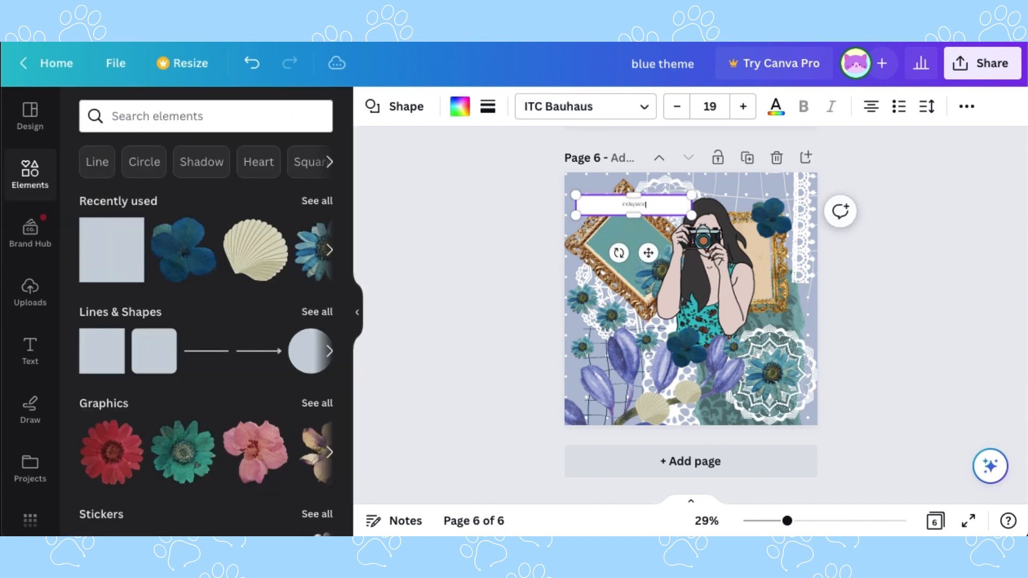
Set the strip's text to size 40 in Telegraf Medium and narrow the strip to about 368 wide to fit the word
click(785, 111)
click(709, 106)
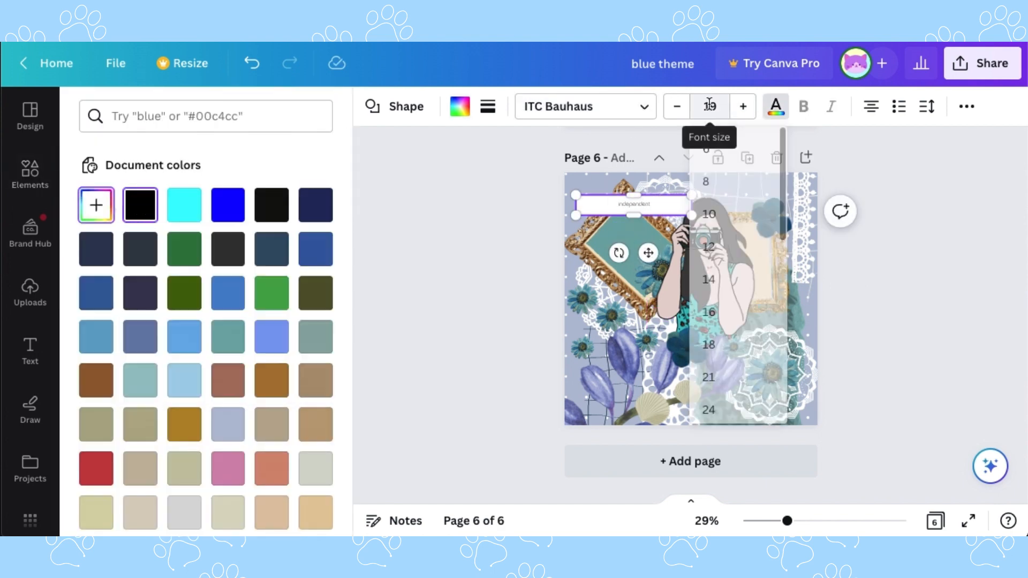
text(30)
key(Return)
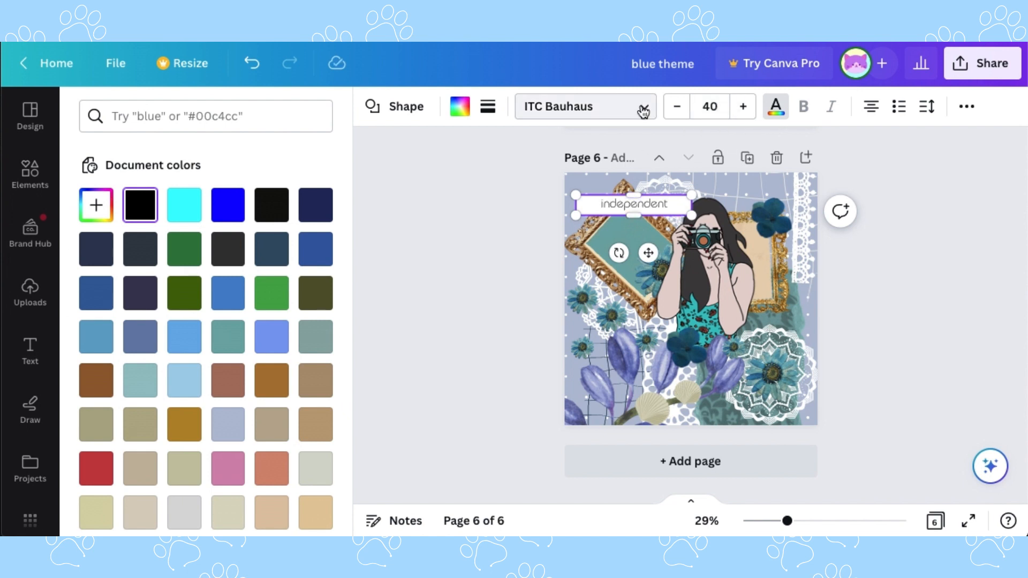
click(644, 110)
click(208, 410)
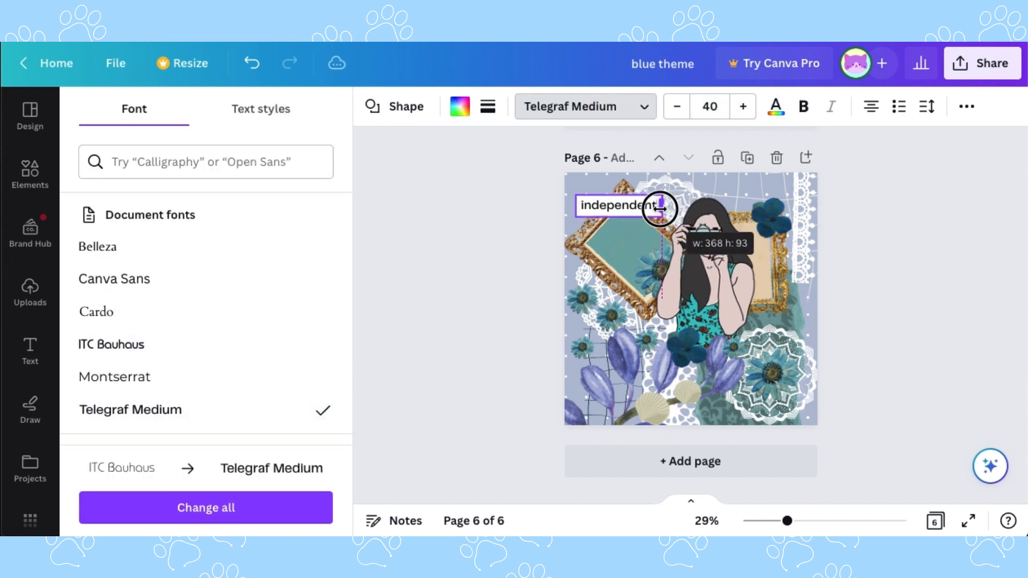
Duplicate the "independent" label, place the copy below the woman, widen it, and change its text to "and original"
click(618, 205)
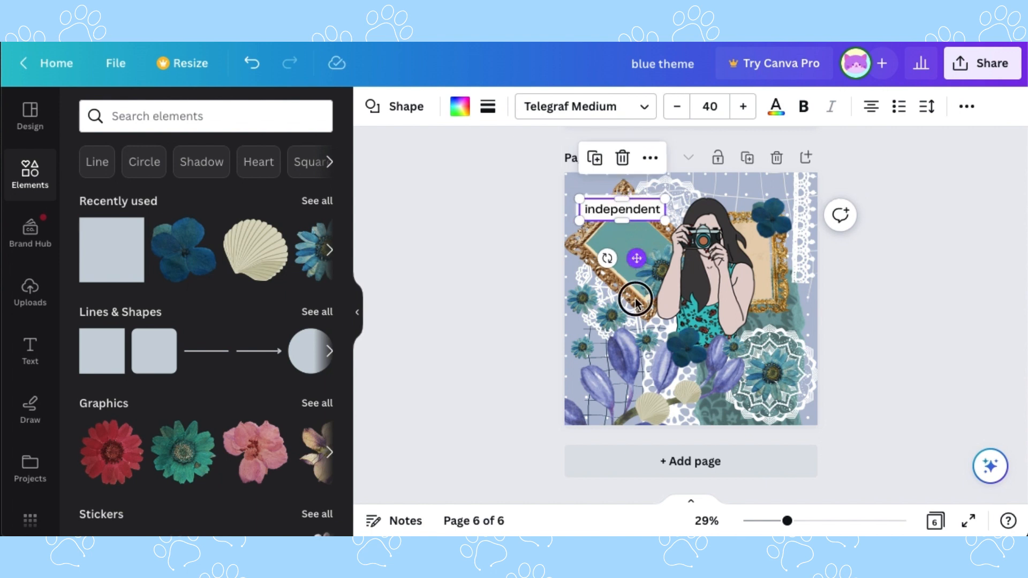
drag(633, 254, 672, 431)
drag(701, 382, 739, 384)
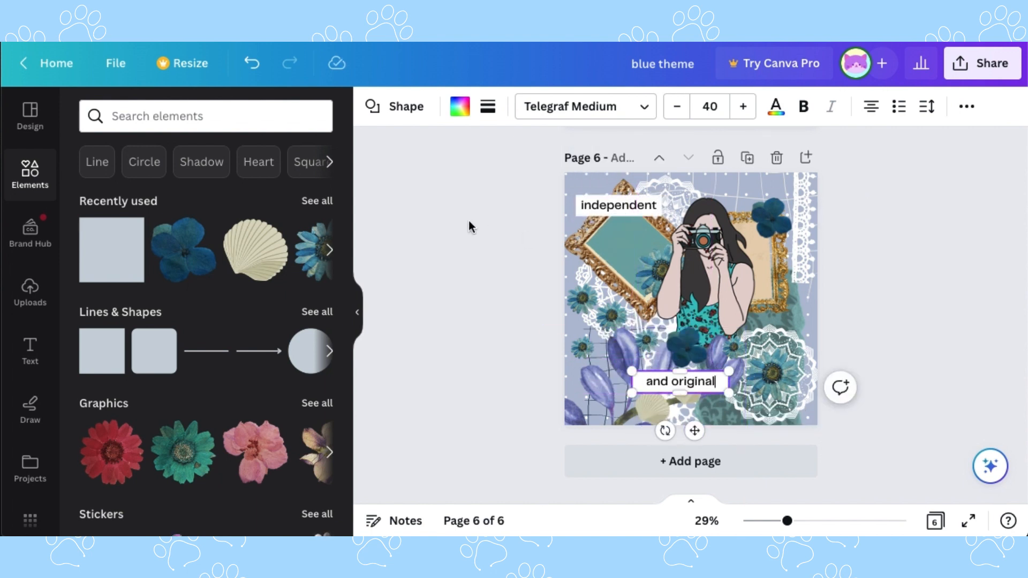
key(Escape)
click(903, 359)
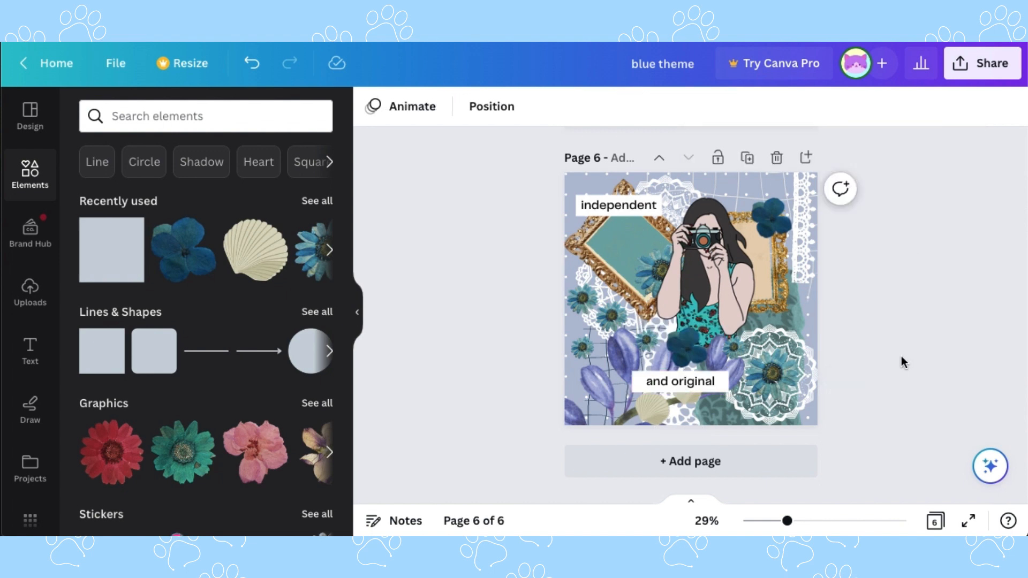
Move the "independent" label down onto the tilted frame, then deselect it and collapse the elements list
click(625, 203)
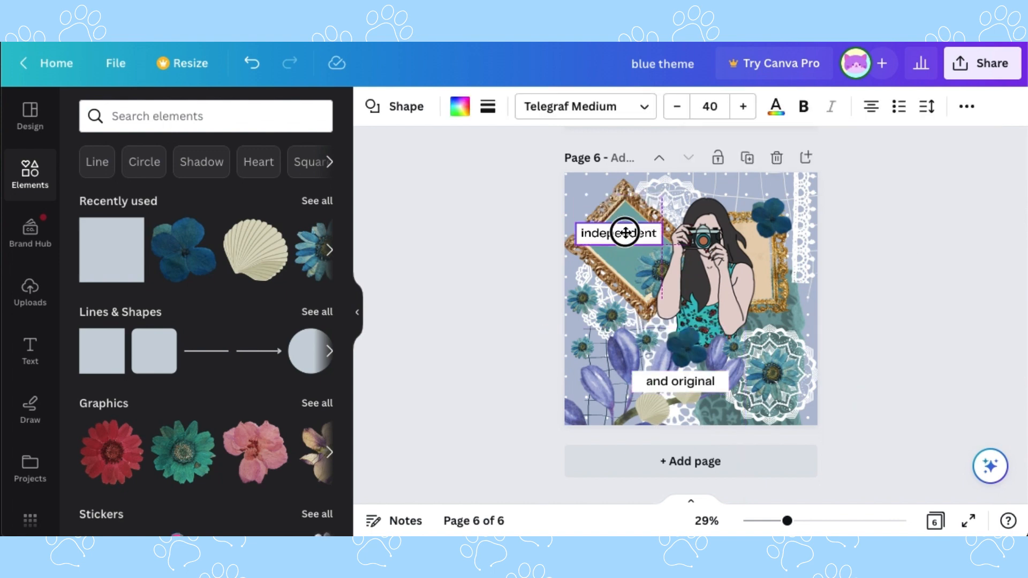
click(379, 294)
click(357, 312)
Open the design's download settings and choose JPG as the file type
click(981, 63)
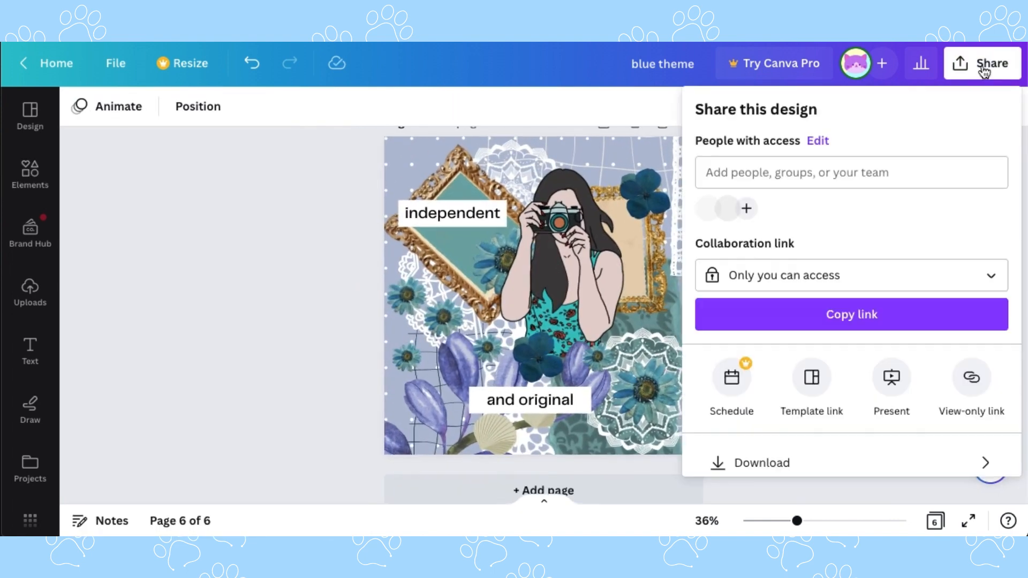
click(846, 461)
click(851, 177)
click(802, 219)
Restrict the download to page 6 only, download the collage, and dismiss the download notices
click(922, 366)
scroll(980, 261, up, 3)
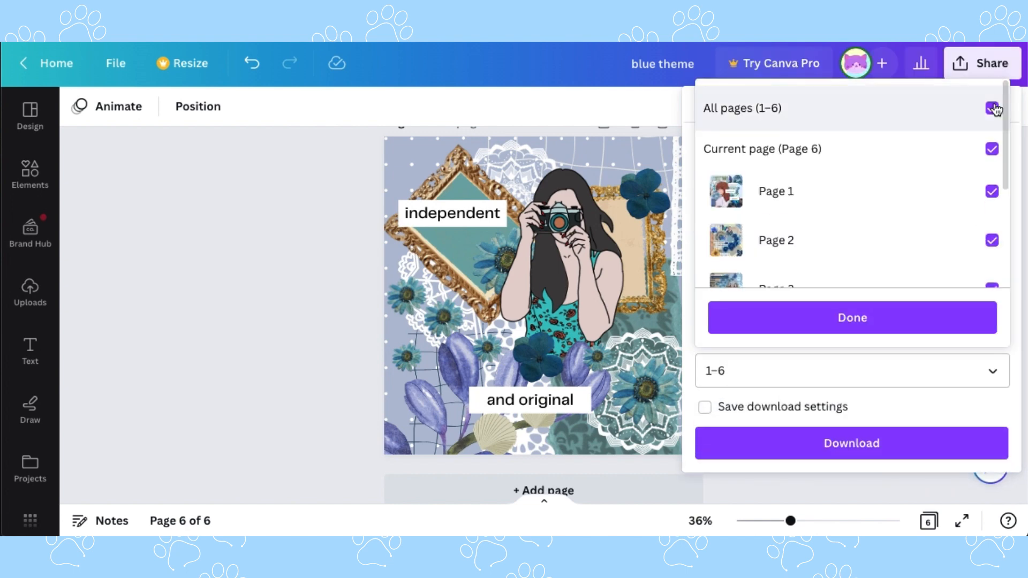
click(991, 106)
scroll(991, 214, down, 3)
click(990, 256)
click(852, 317)
click(931, 443)
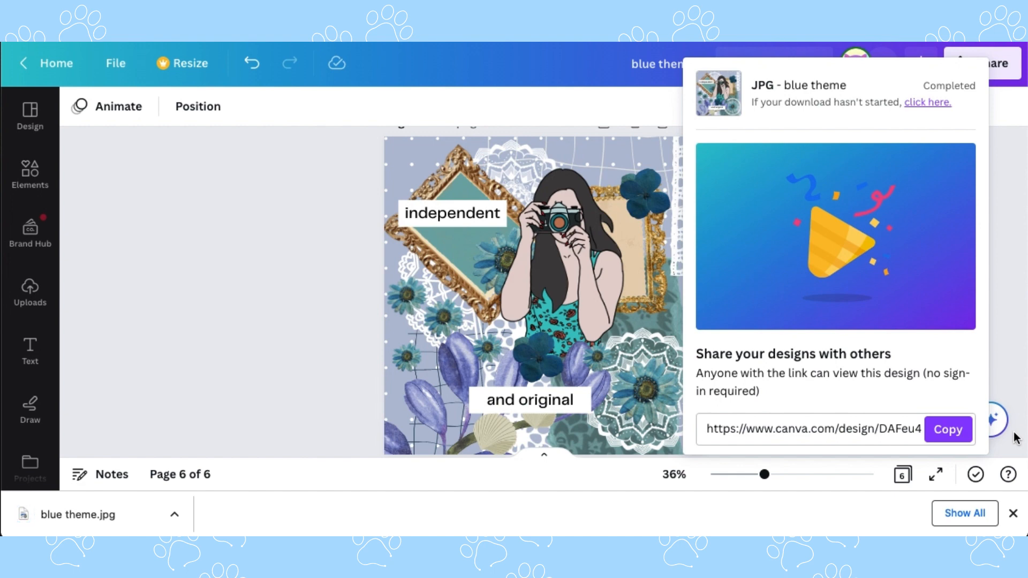
click(1012, 513)
click(1015, 415)
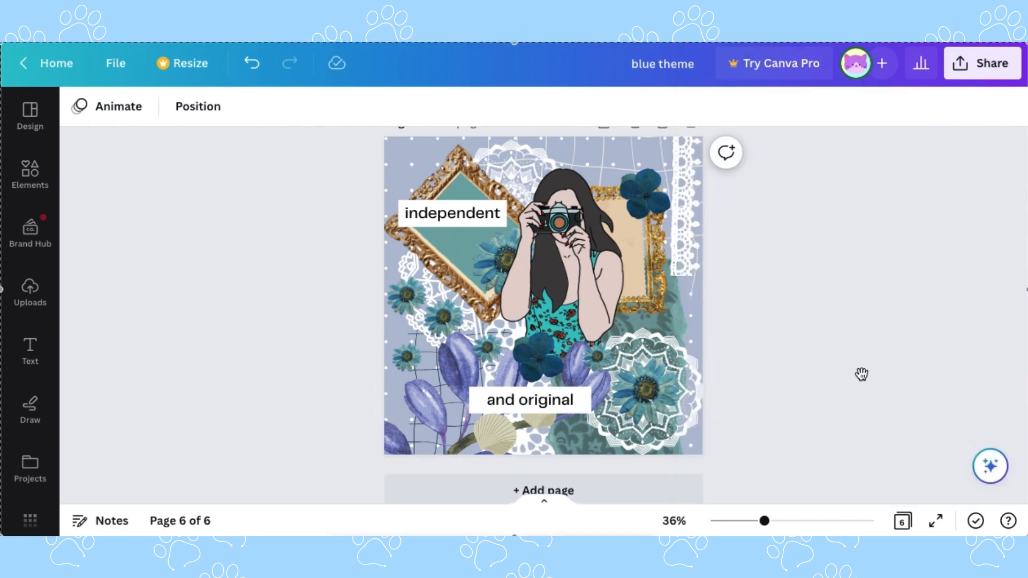